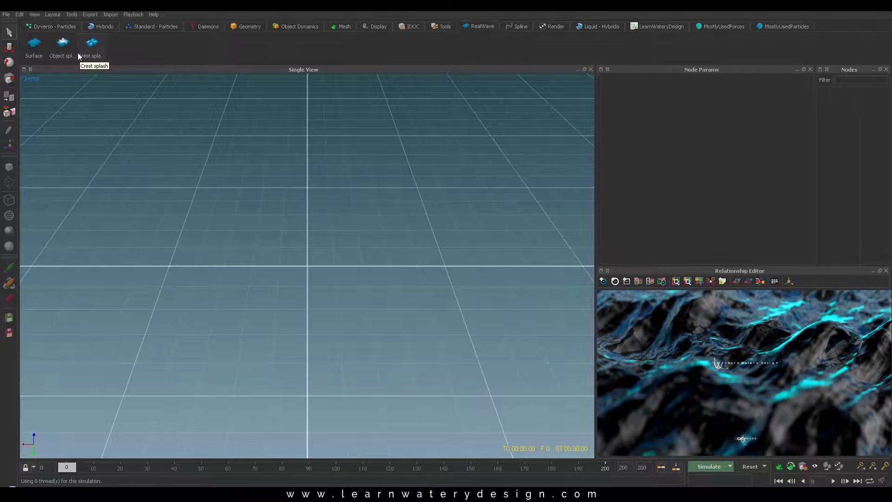
# Add a RealWave surface to the scene and hide the viewport grid.
pyautogui.click(34, 51)
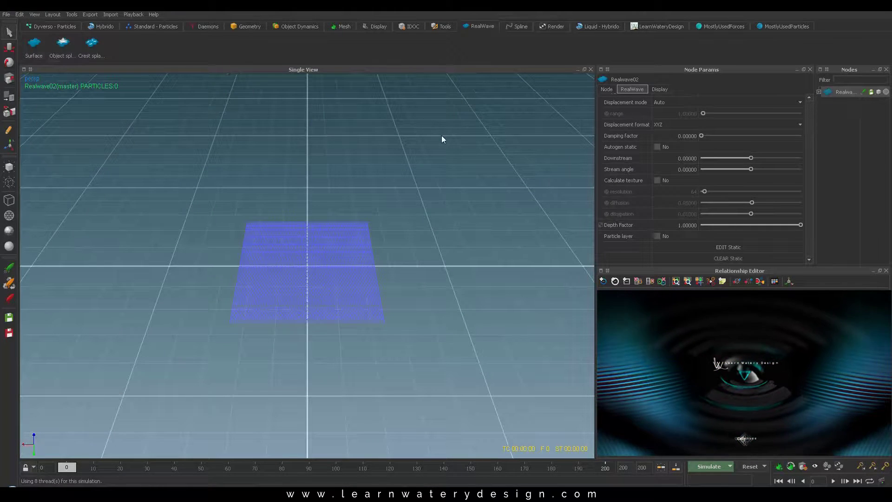
pyautogui.keyDown('alt'); pyautogui.moveTo(322, 300); pyautogui.dragTo(321, 284); pyautogui.keyUp('alt')
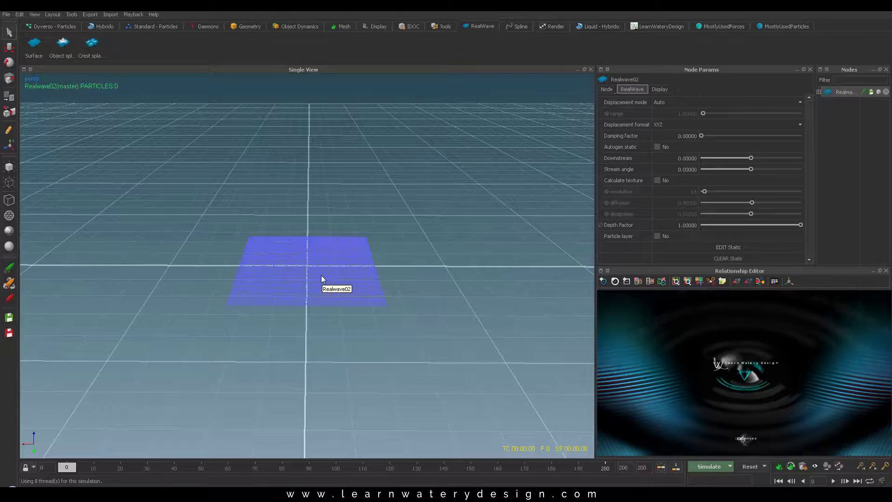
pyautogui.press('g')
# Try scaling the wave surface uniformly, undo the scaling and return to selection mode.
pyautogui.press('e')
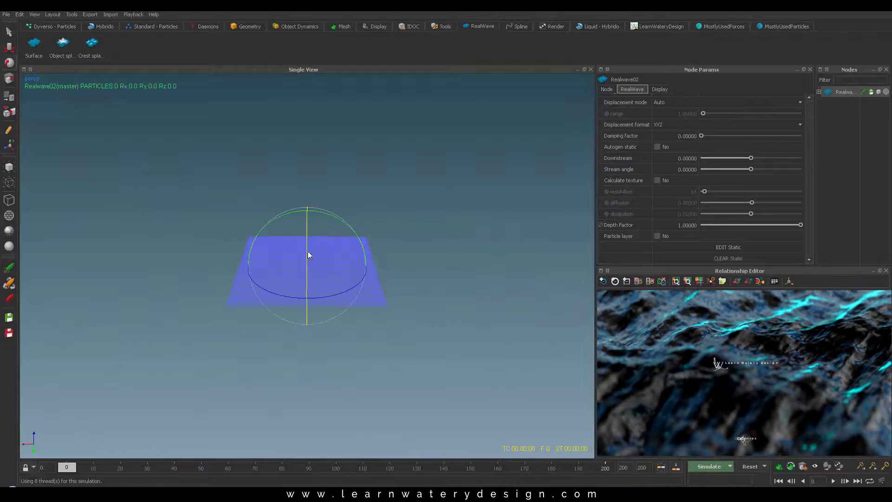
pyautogui.press('r')
pyautogui.moveTo(310, 260); pyautogui.dragTo(347, 274)
pyautogui.hotkey('ctrl', 'z')
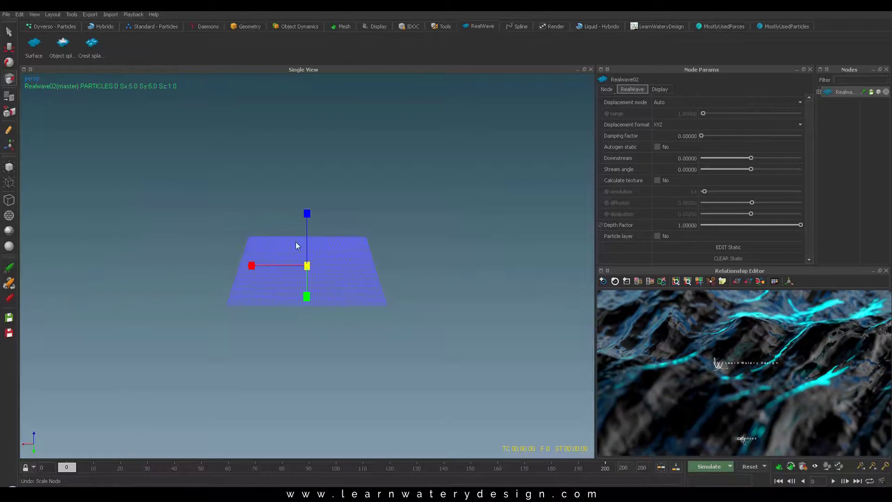
pyautogui.press('q')
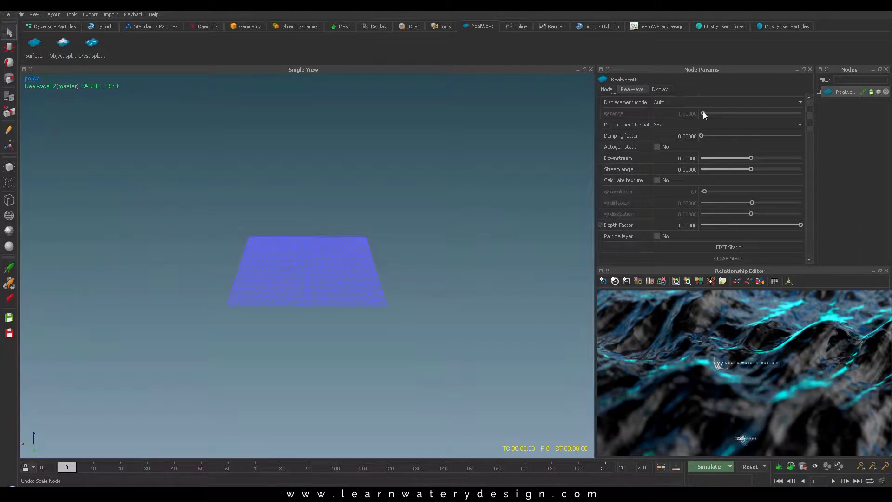
# Add a Fractal wave to the RealWave surface node.
pyautogui.click(818, 92)
pyautogui.click(846, 104)
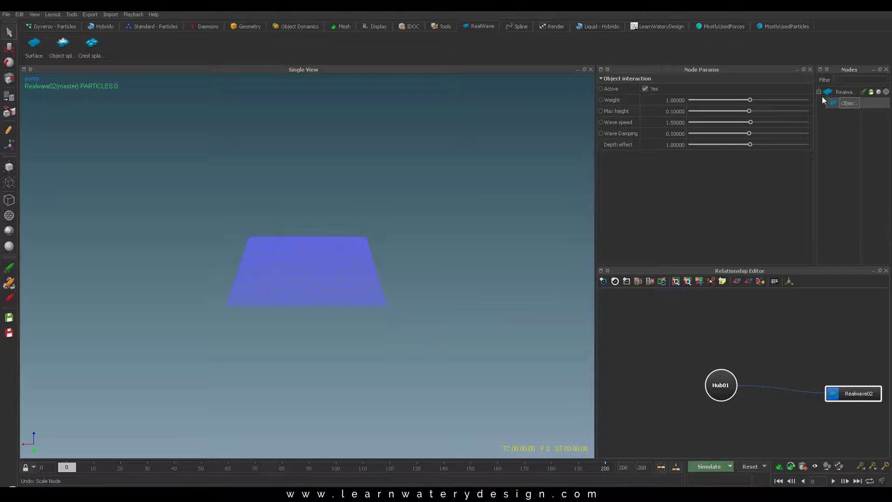
pyautogui.click(843, 91)
pyautogui.rightClick(844, 91)
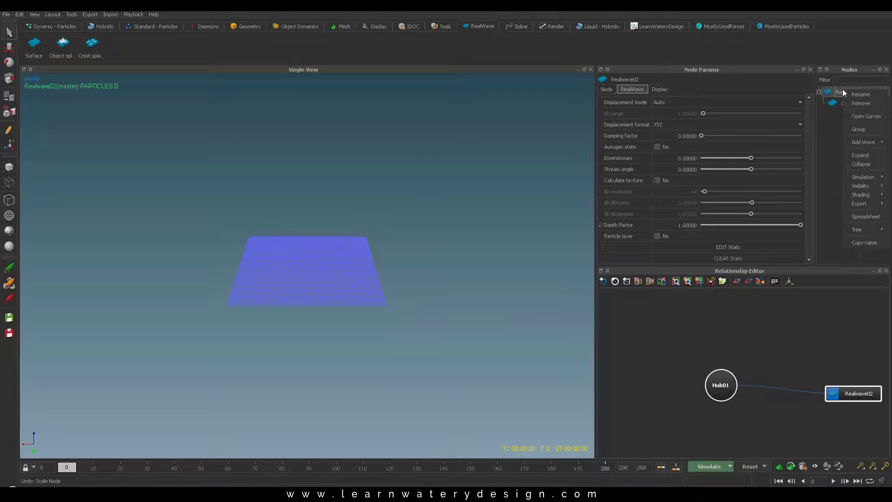
pyautogui.moveTo(863, 140)
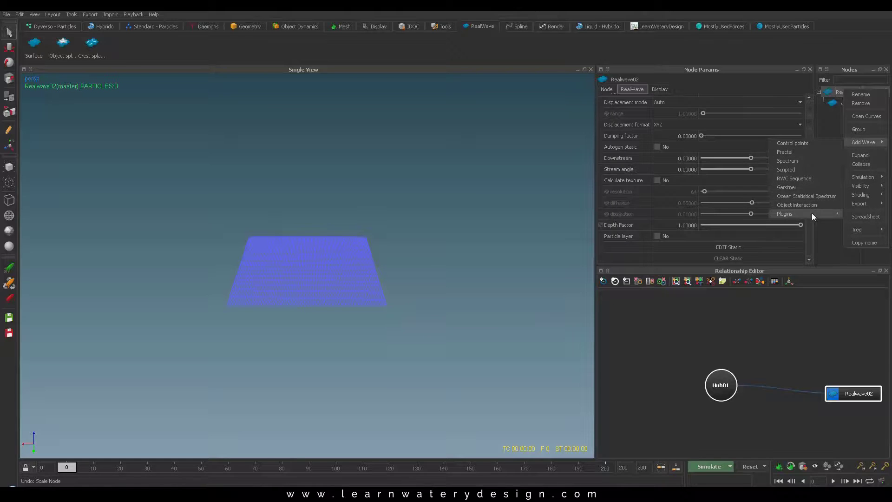
pyautogui.click(806, 151)
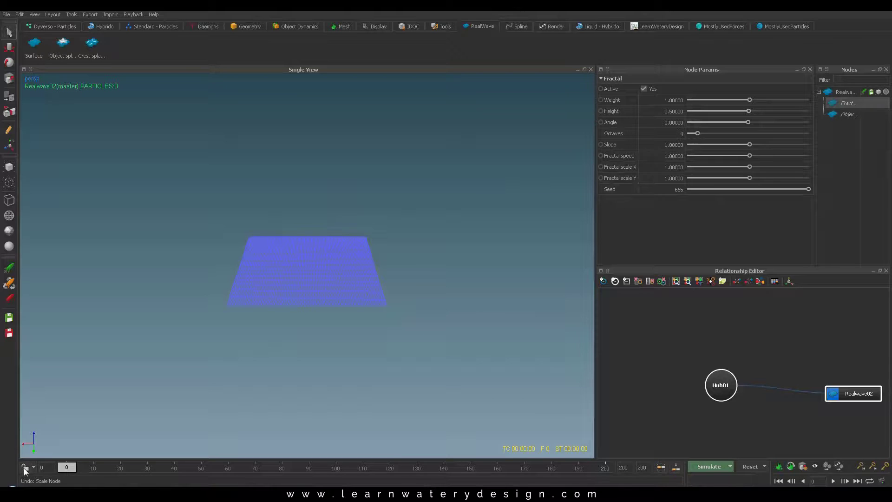
# Run the simulation to preview the fractal wave motion from closer up, and stop it.
pyautogui.hotkey('ctrl', 'a')
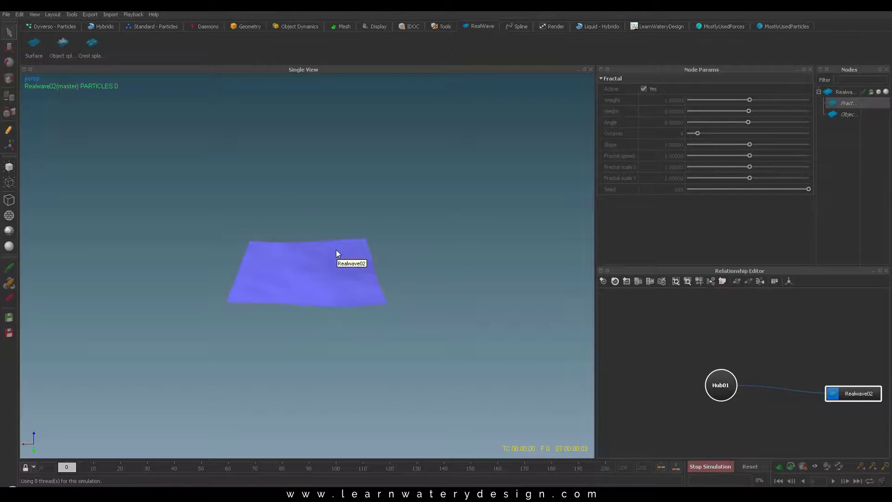
pyautogui.scroll(4, 330, 280)
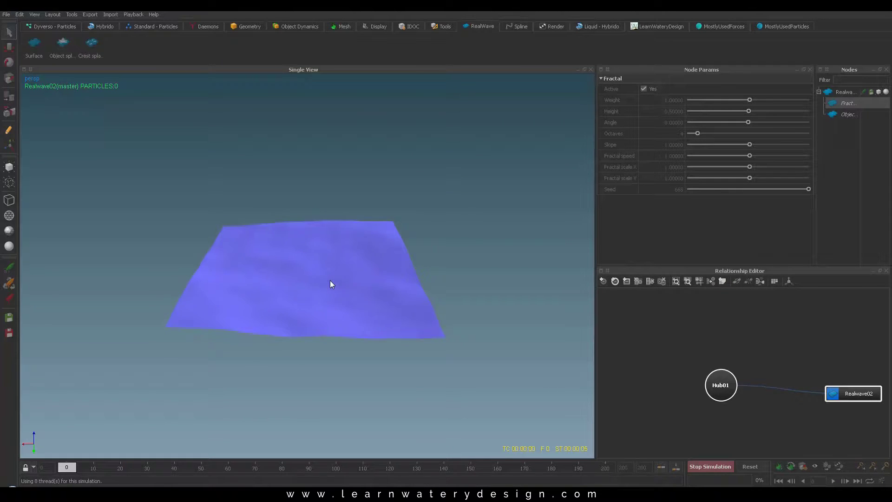
pyautogui.scroll(3, 330, 280)
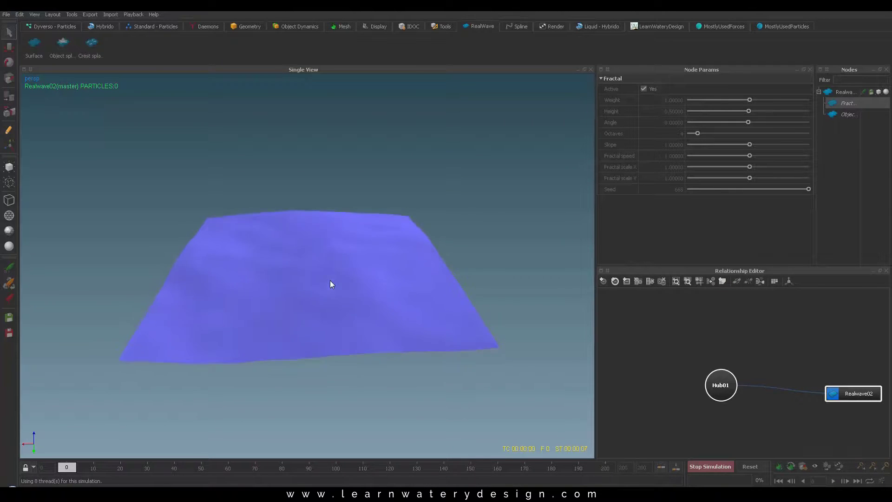
pyautogui.scroll(-2, 330, 280)
pyautogui.hotkey('alt', 'a')
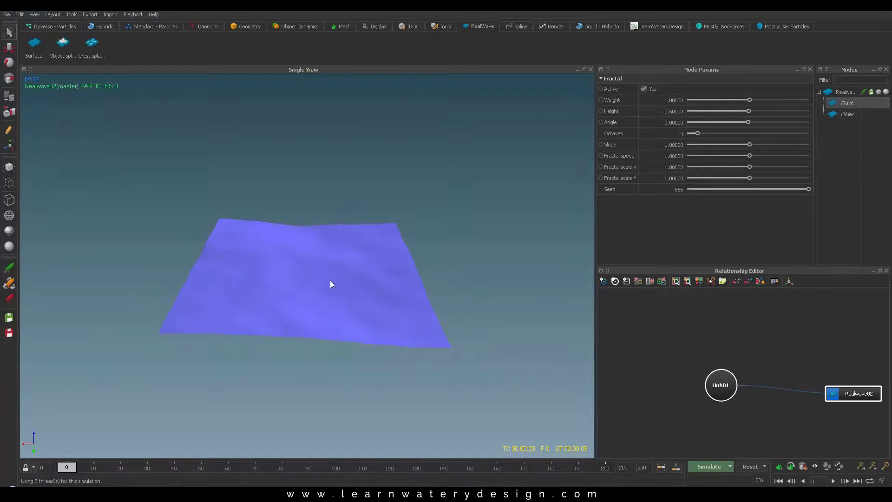
# Scale the wave surface to about 9 in X and Y, and reset the simulation.
pyautogui.press('r')
pyautogui.moveTo(307, 266); pyautogui.dragTo(326, 268)
pyautogui.hotkey('alt', 'r')
pyautogui.click(416, 251)
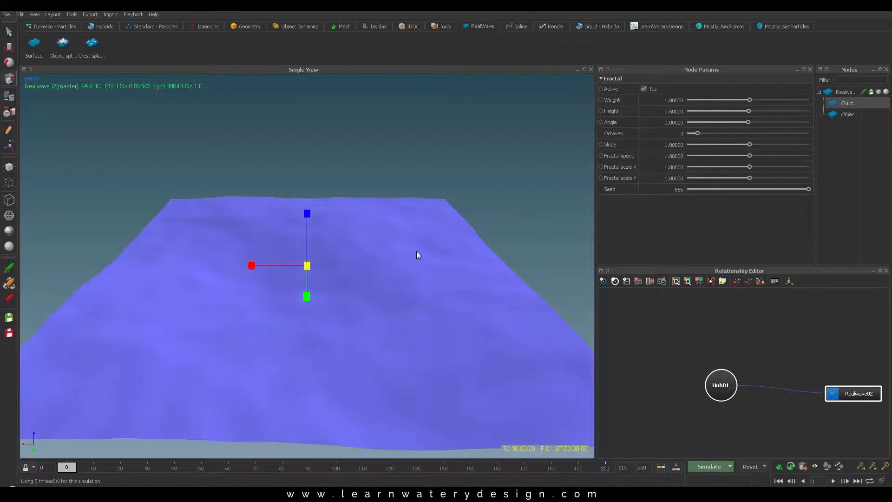
# Run the simulation on the enlarged surface from different viewing angles, and reset the simulation data.
pyautogui.hotkey('alt', 'a')
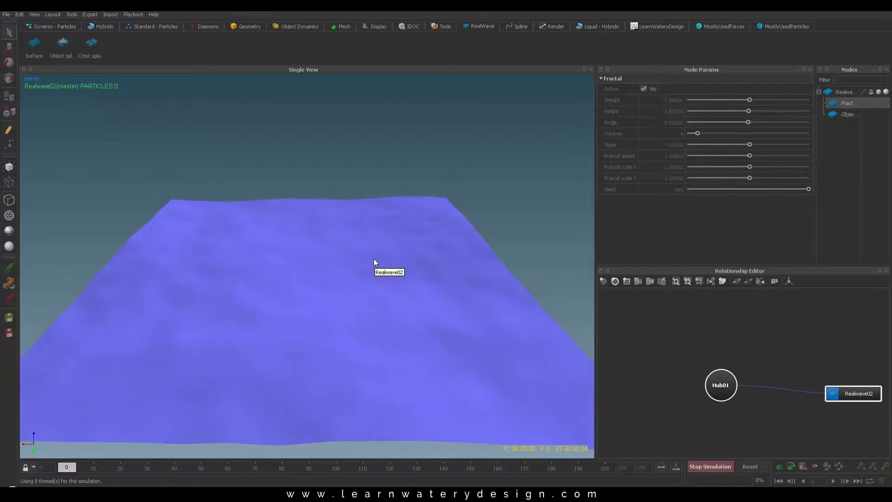
pyautogui.hotkey('alt', 'a')
pyautogui.scroll(2, 342, 273)
pyautogui.keyDown('alt'); pyautogui.moveTo(342, 277); pyautogui.dragTo(384, 272); pyautogui.keyUp('alt')
pyautogui.hotkey('ctrl', 'a')
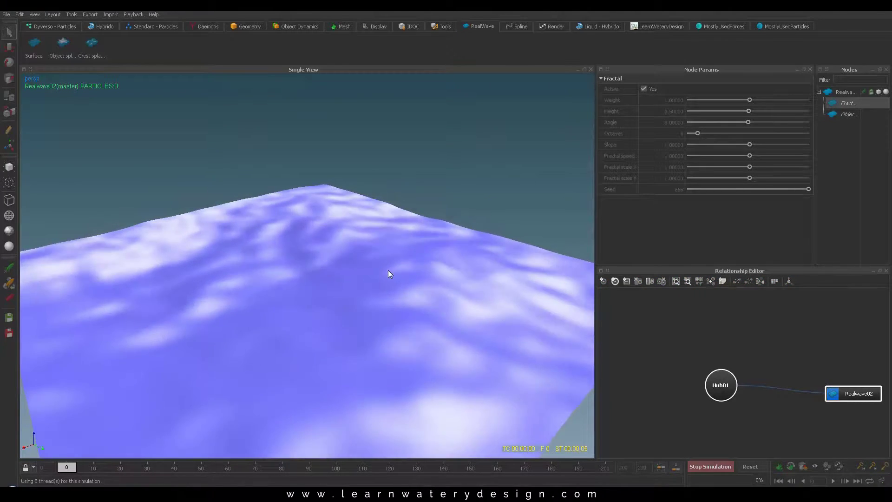
pyautogui.hotkey('alt', 'a')
pyautogui.hotkey('alt', 'r')
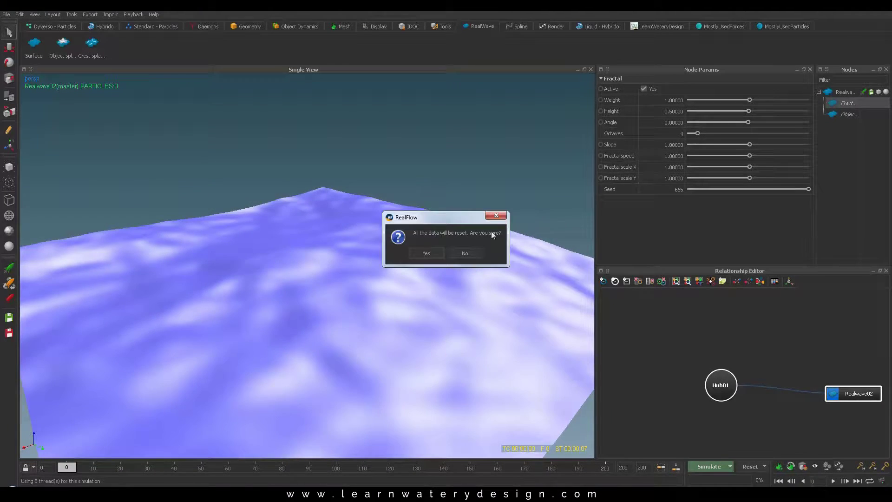
pyautogui.click(426, 253)
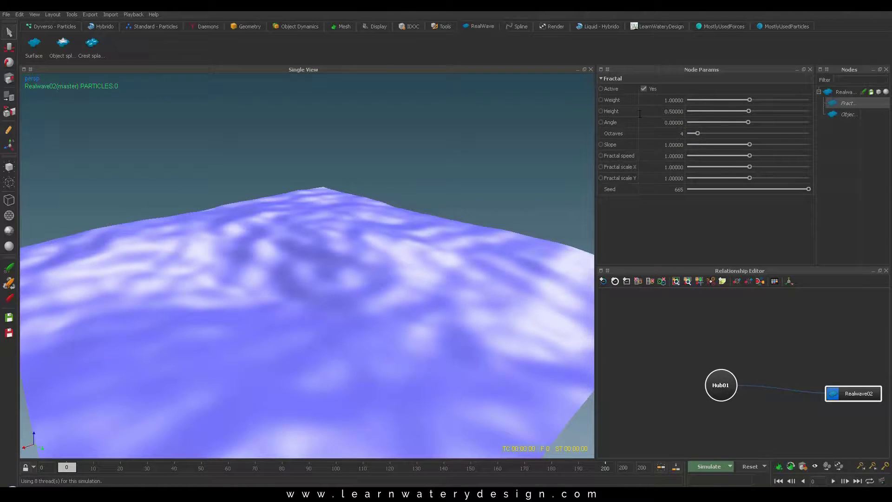
# Try a Fractal wave height of about 21.26, preview it in simulation, and undo the height change.
pyautogui.moveTo(748, 111); pyautogui.dragTo(772, 111)
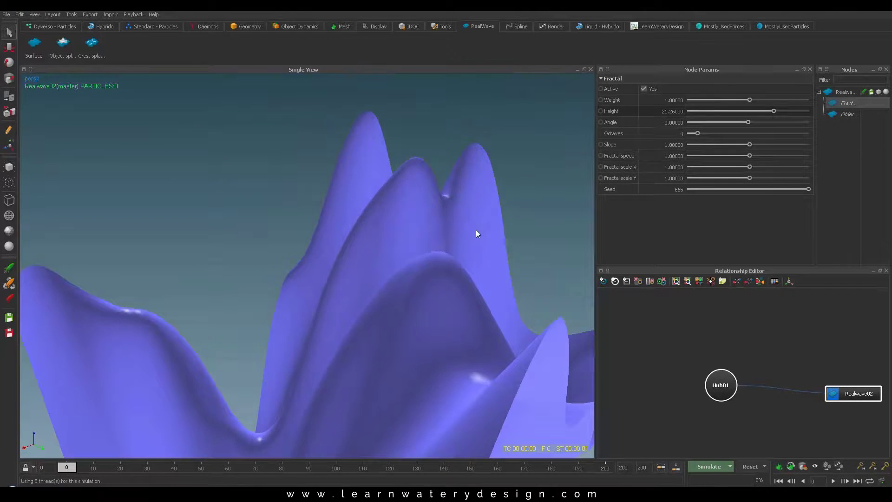
pyautogui.keyDown('alt'); pyautogui.moveTo(476, 229); pyautogui.dragTo(417, 227, button='right'); pyautogui.keyUp('alt')
pyautogui.hotkey('ctrl', 'r')
pyautogui.click(421, 251)
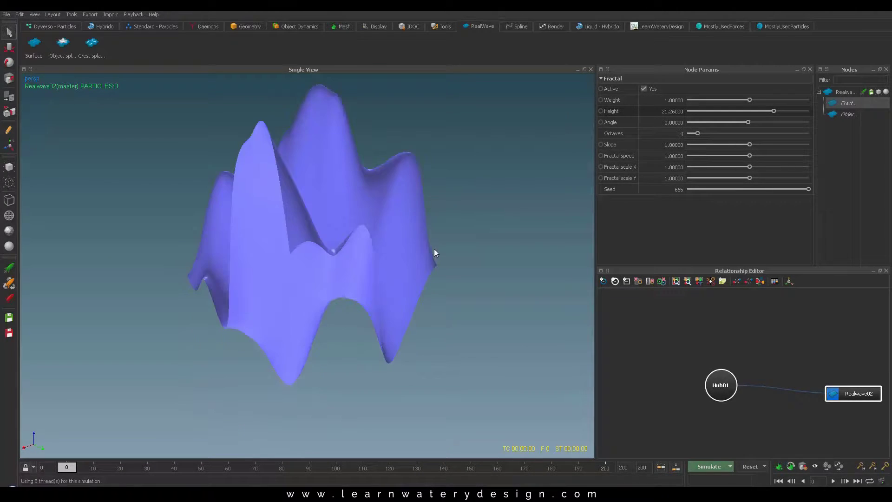
pyautogui.keyDown('alt'); pyautogui.moveTo(364, 232); pyautogui.dragTo(301, 229); pyautogui.keyUp('alt')
pyautogui.hotkey('ctrl', 'r')
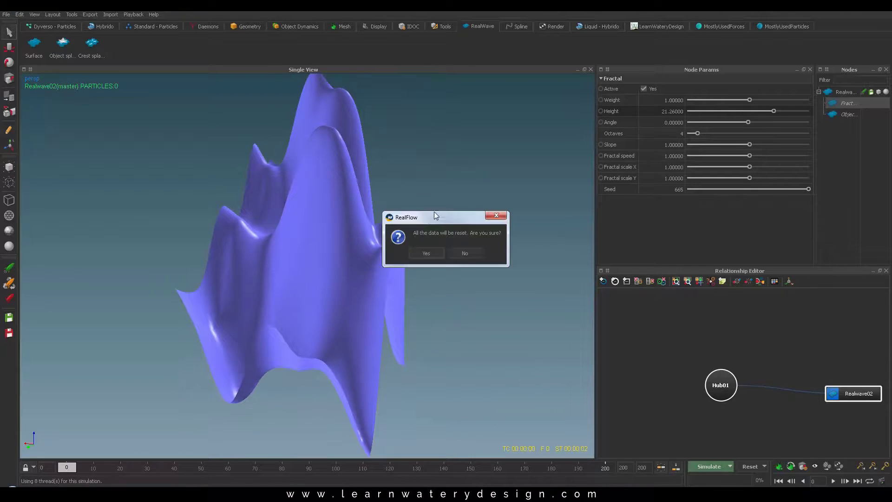
pyautogui.click(424, 252)
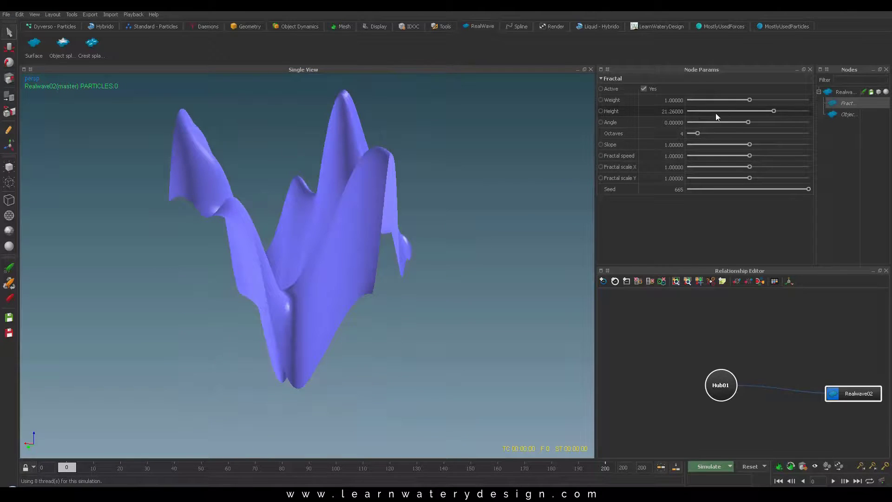
pyautogui.hotkey('ctrl', 'z')
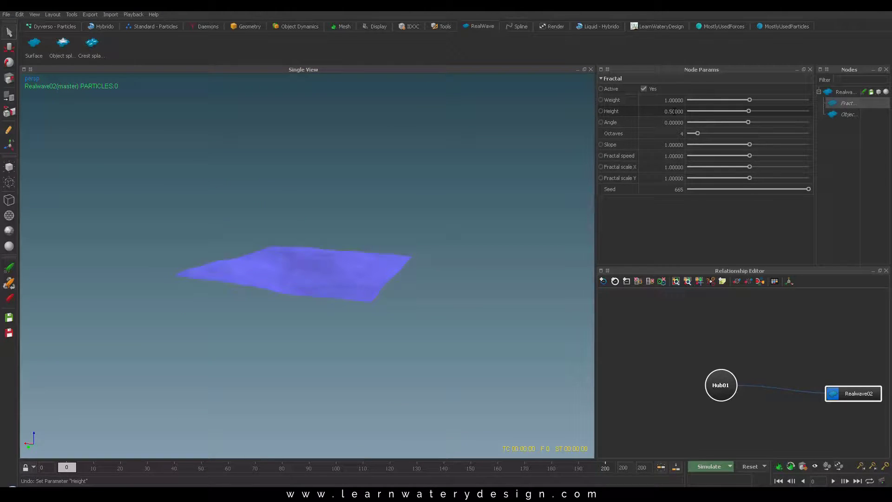
# Set the Fractal wave height to 0.7, run the simulation and reset it.
pyautogui.doubleClick(674, 111)
pyautogui.press('Return')
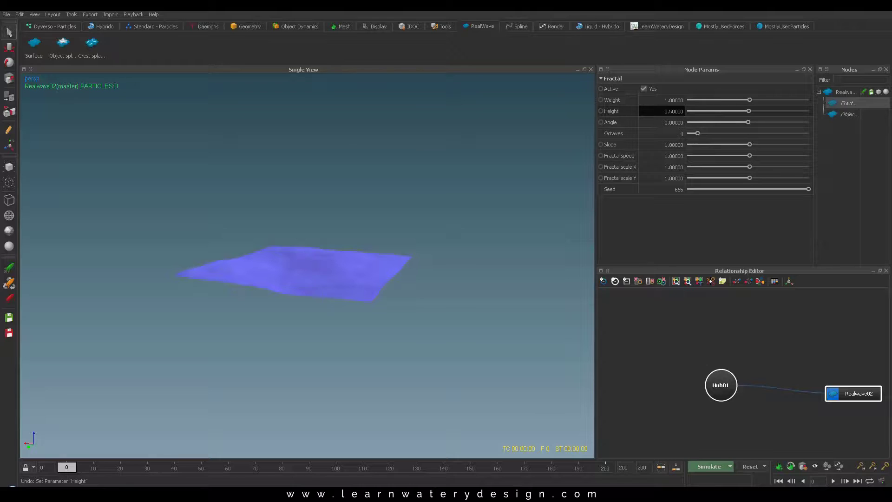
pyautogui.moveTo(669, 111); pyautogui.dragTo(701, 114)
pyautogui.write('7')
pyautogui.press('Return')
pyautogui.hotkey('ctrl', 'r')
pyautogui.click(426, 253)
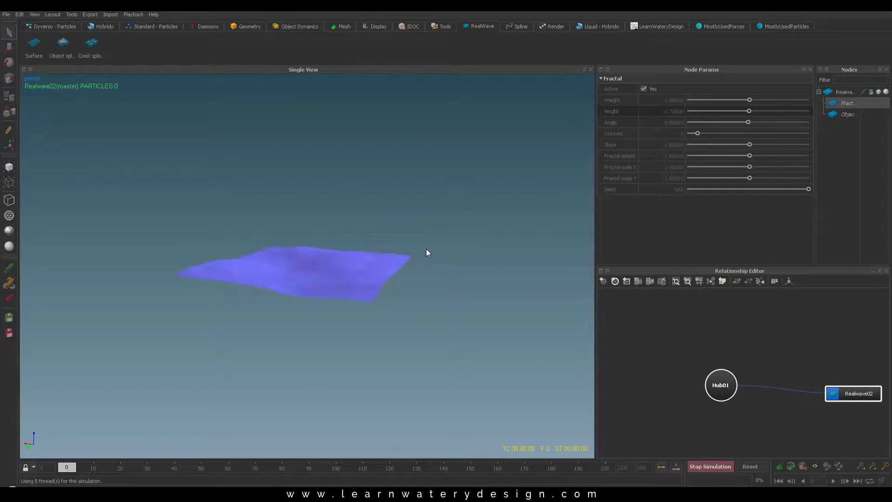
pyautogui.hotkey('ctrl', 'Home')
pyautogui.click(432, 250)
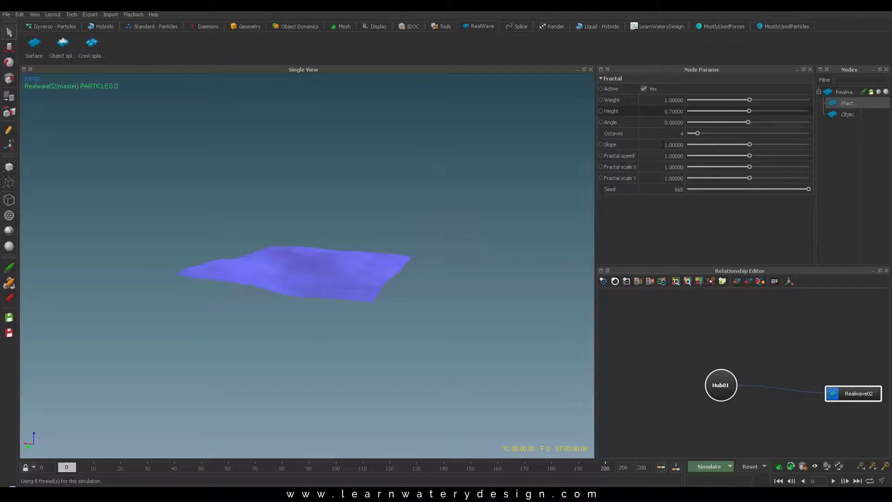
# Set the Fractal wave height to 1.5 and the octaves to 20, previewing and resetting the simulation.
pyautogui.click(667, 112)
pyautogui.hotkey('ctrl', 'a')
pyautogui.write('1.5')
pyautogui.press('Return')
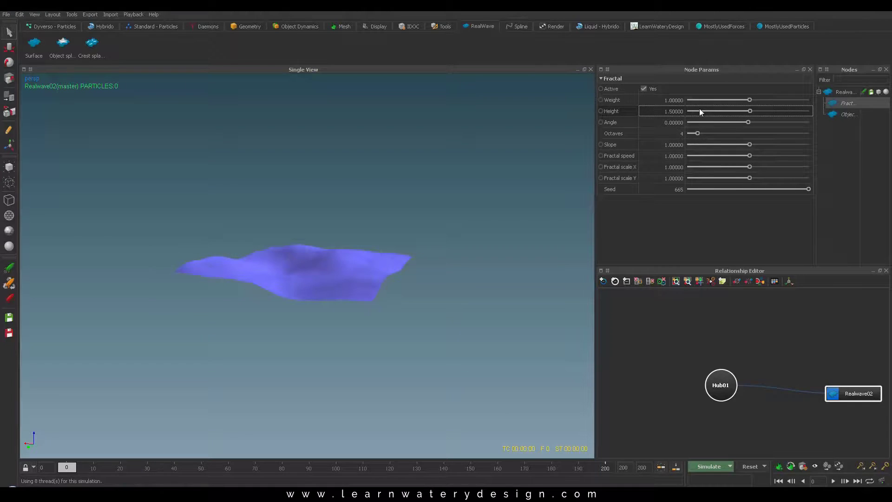
pyautogui.click(425, 253)
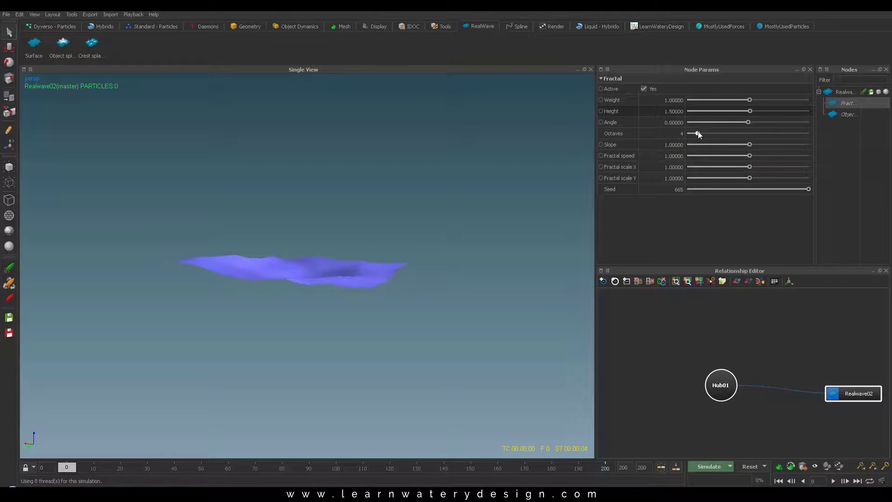
pyautogui.moveTo(698, 133); pyautogui.dragTo(740, 134)
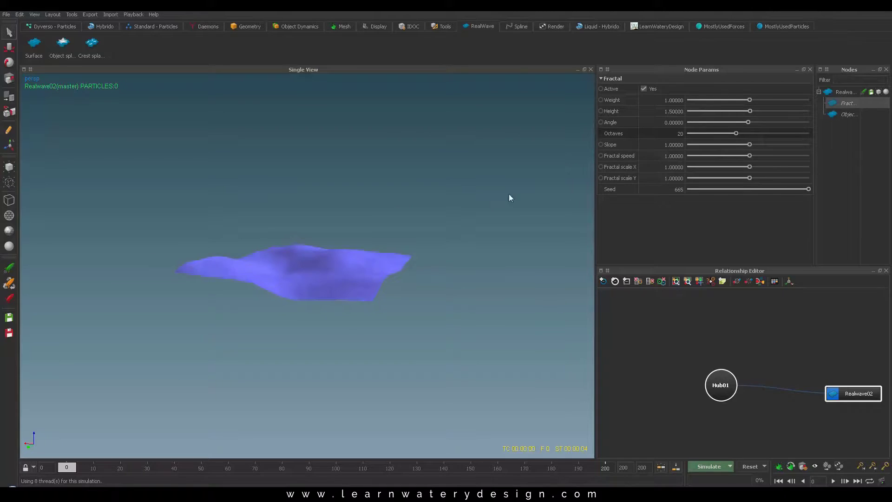
pyautogui.click(425, 253)
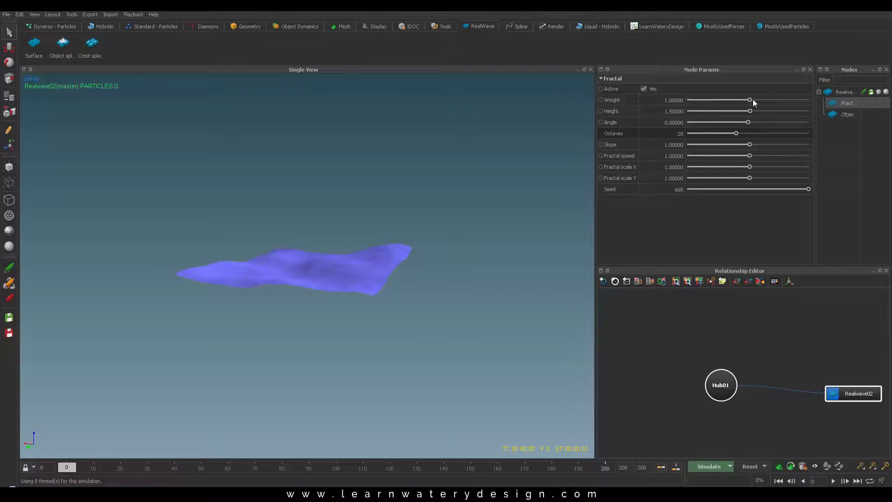
# Raise the Fractal wave weight to about 7.48, run the simulation and reset it.
pyautogui.moveTo(752, 99); pyautogui.dragTo(757, 102)
pyautogui.hotkey('ctrl', 'Return')
pyautogui.hotkey('alt', 'a')
pyautogui.hotkey('alt', 'r')
pyautogui.click(425, 252)
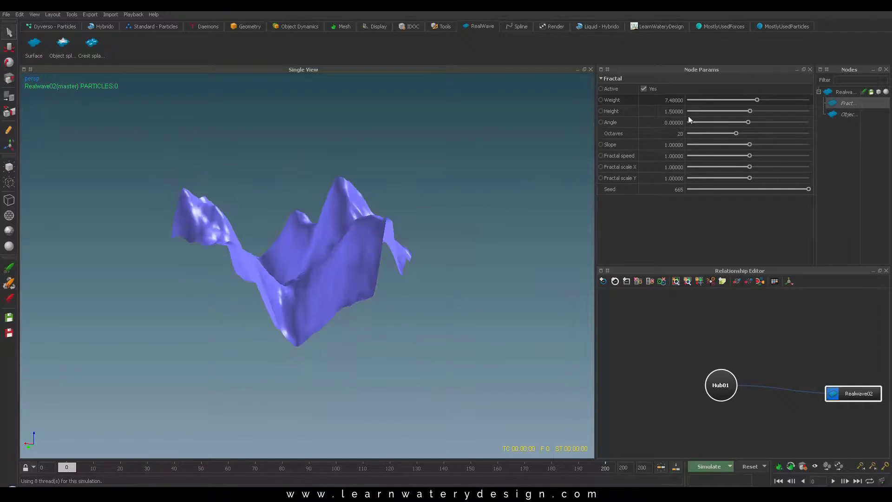
# Reduce the Fractal wave weight to 1.5, preview the simulation and reset it.
pyautogui.doubleClick(673, 100)
pyautogui.write('1.5')
pyautogui.press('Return')
pyautogui.hotkey('ctrl', 'BackSpace')
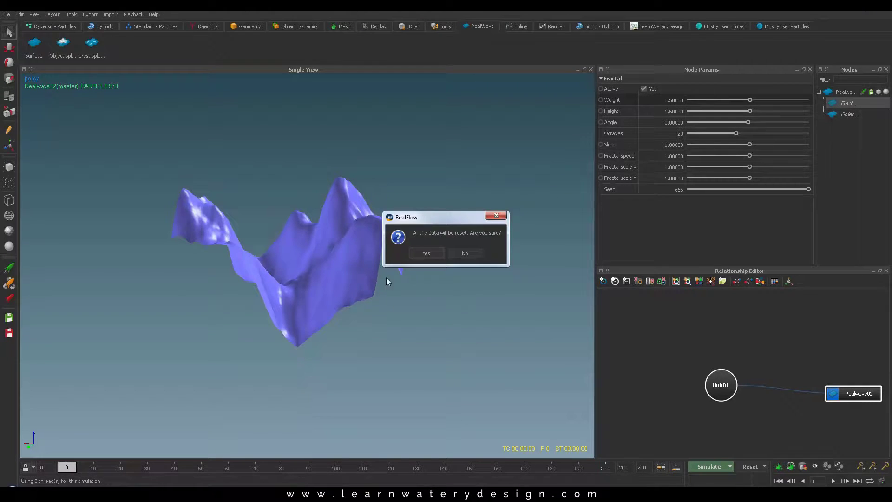
pyautogui.click(420, 252)
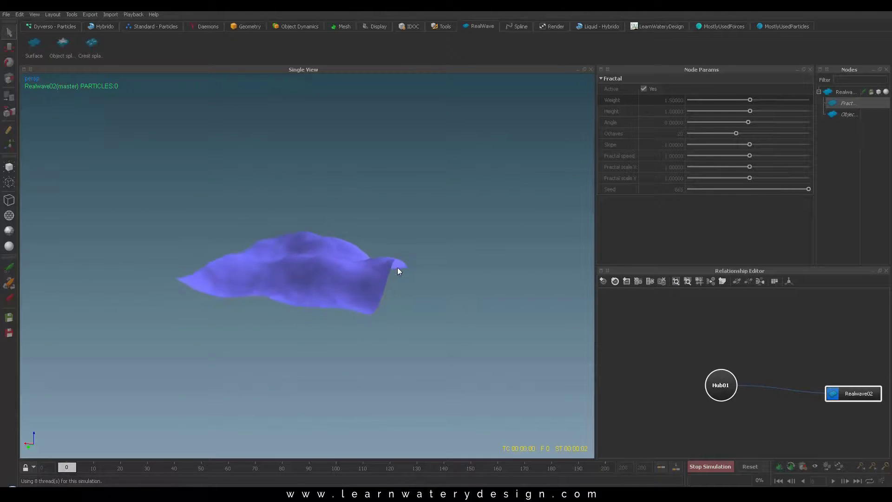
pyautogui.hotkey('ctrl', 'BackSpace')
pyautogui.click(423, 252)
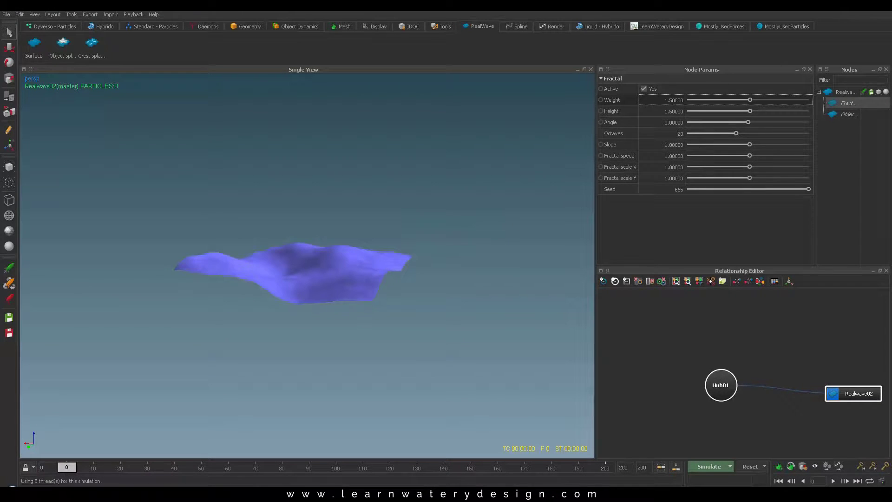
# Set the Fractal wave weight to 2, preview the simulation and reset it.
pyautogui.doubleClick(673, 102)
pyautogui.doubleClick(674, 102)
pyautogui.write('2')
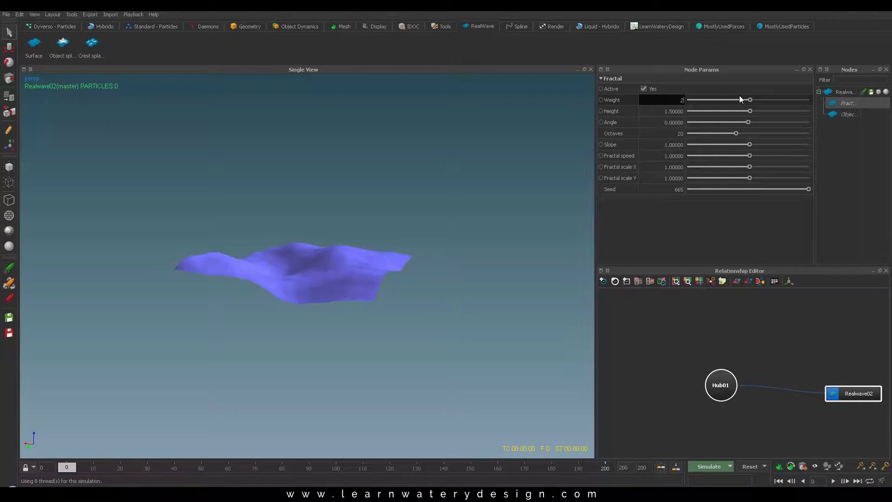
pyautogui.press('Return')
pyautogui.hotkey('ctrl', 'BackSpace')
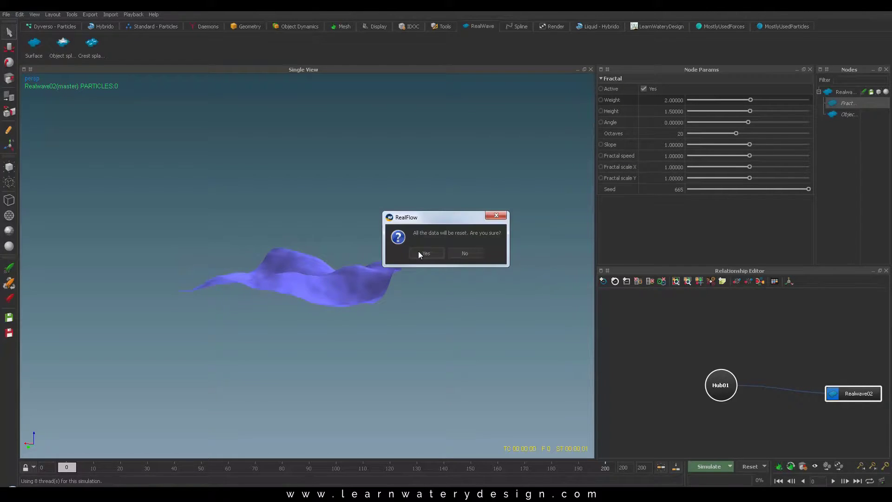
pyautogui.click(419, 252)
pyautogui.hotkey('ctrl', 'Return')
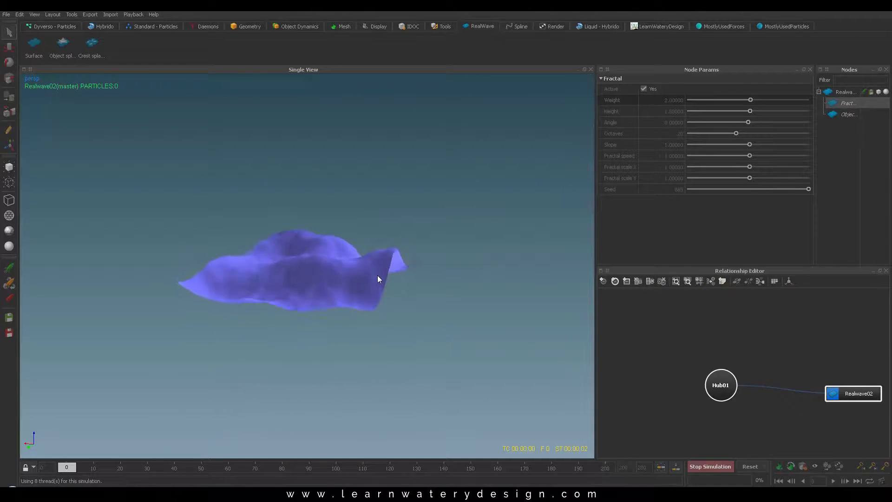
pyautogui.hotkey('alt', 'a')
pyautogui.hotkey('alt', 'r')
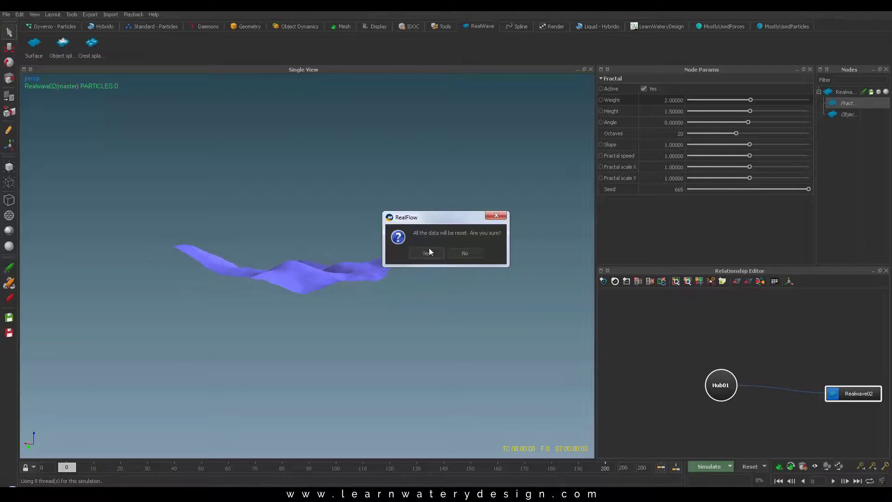
pyautogui.click(426, 253)
# Scale the RealWave surface up to about 33.17 in X and Y, run the simulation and reset it.
pyautogui.scroll(1, 353, 270)
pyautogui.keyDown('alt'); pyautogui.moveTo(354, 273); pyautogui.dragTo(373, 326); pyautogui.keyUp('alt')
pyautogui.scroll(4, 378, 305)
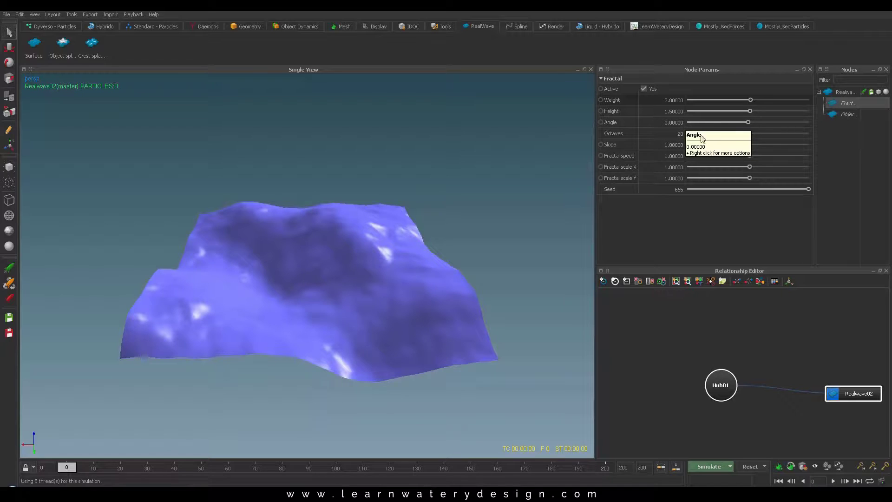
pyautogui.press('r')
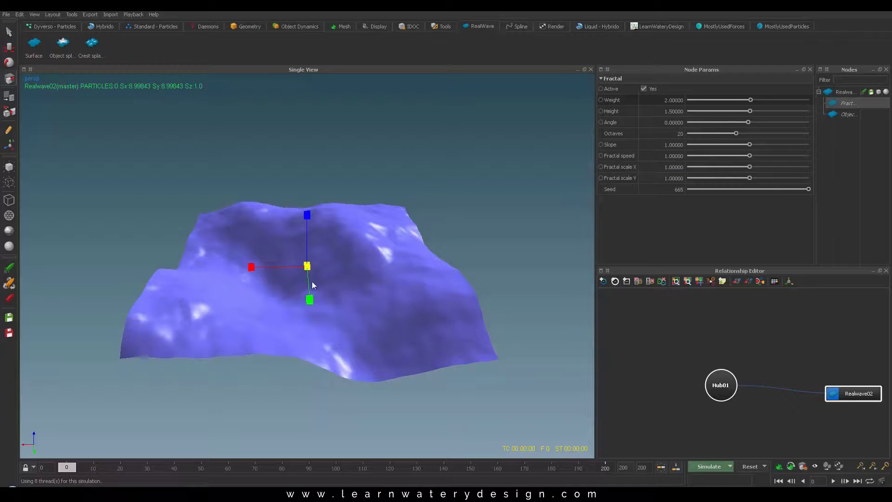
pyautogui.moveTo(306, 266); pyautogui.dragTo(356, 264)
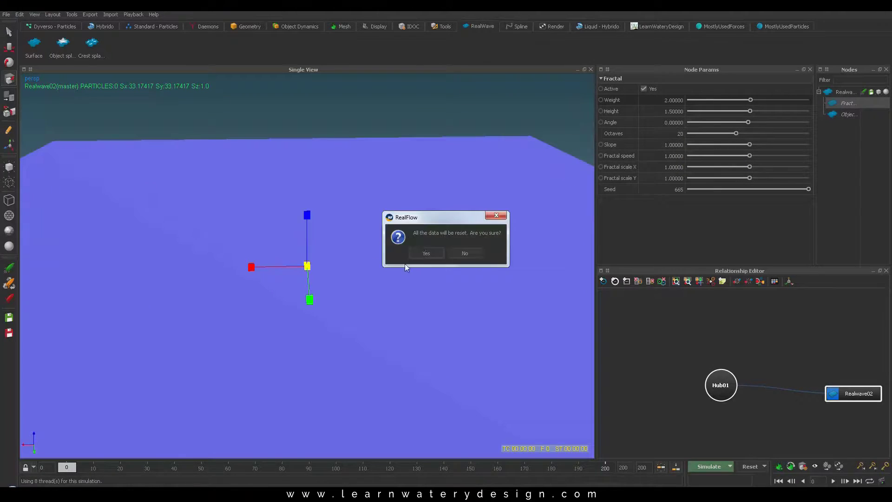
pyautogui.click(423, 250)
pyautogui.keyDown('alt'); pyautogui.moveTo(484, 271); pyautogui.dragTo(459, 267, button='right'); pyautogui.keyUp('alt')
pyautogui.keyDown('alt'); pyautogui.moveTo(428, 269); pyautogui.dragTo(473, 262); pyautogui.keyUp('alt')
pyautogui.hotkey('ctrl', 'a')
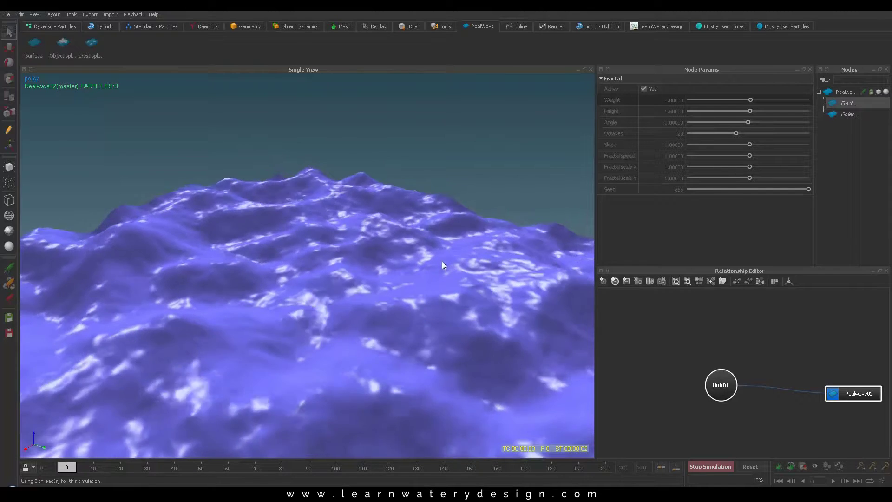
pyautogui.press('Escape')
pyautogui.hotkey('ctrl', 'r')
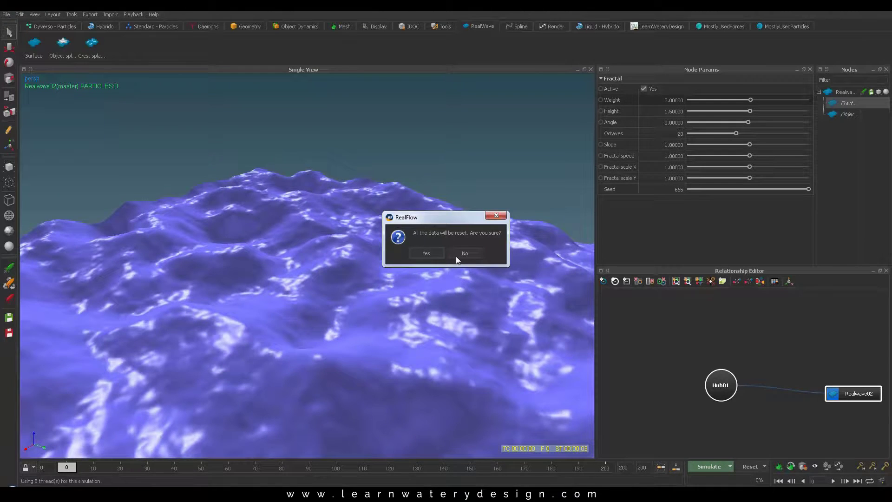
pyautogui.click(426, 254)
# Scale the RealWave surface down to about 19.41 in X and Y and reset the simulation.
pyautogui.press('r')
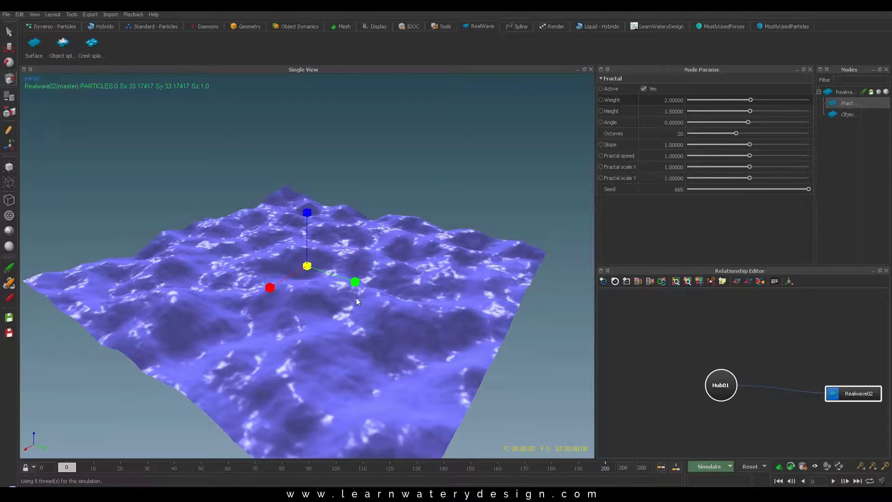
pyautogui.moveTo(307, 265)
pyautogui.mouseDown()
pyautogui.moveTo(291, 264)
pyautogui.moveTo(297, 270)
pyautogui.mouseUp()
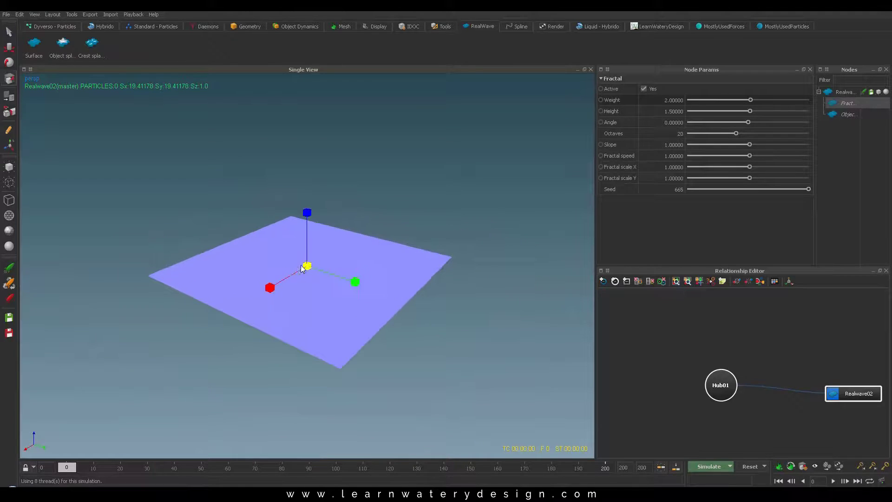
pyautogui.hotkey('ctrl', 'r')
pyautogui.click(419, 253)
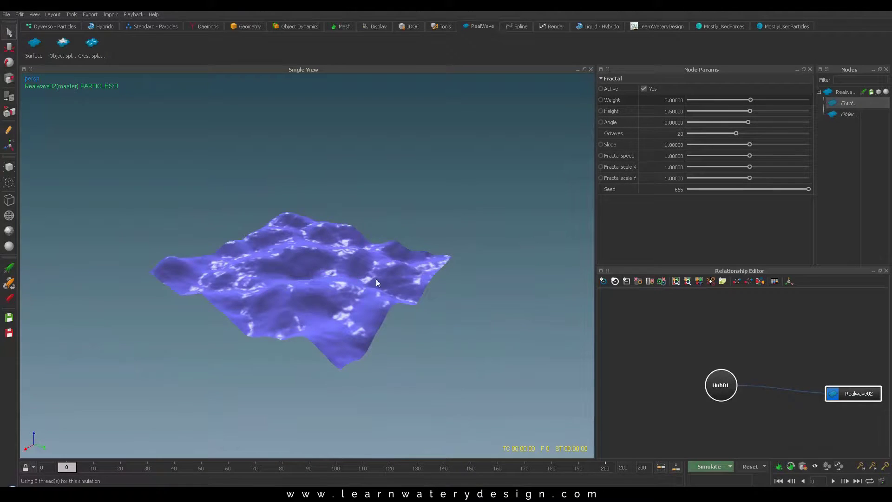
# Run the simulation briefly, stop it and save the scene.
pyautogui.hotkey('ctrl', 'a')
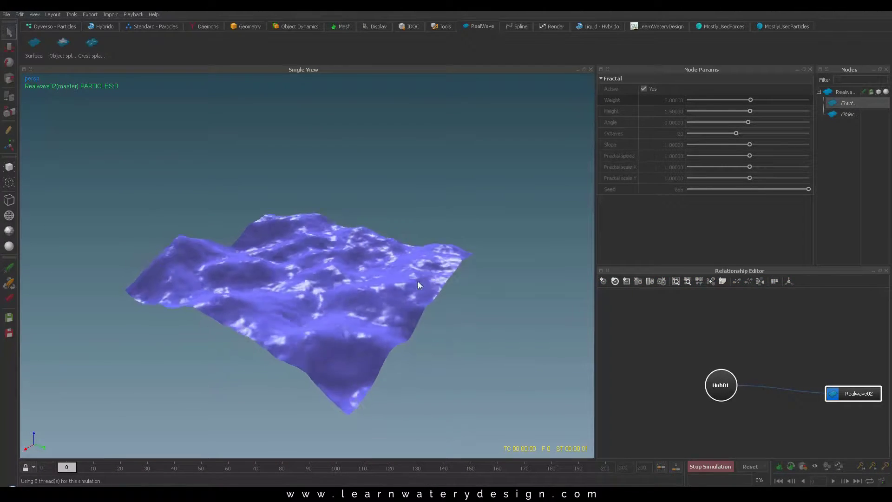
pyautogui.hotkey('ctrl', 'a')
pyautogui.hotkey('ctrl', 's')
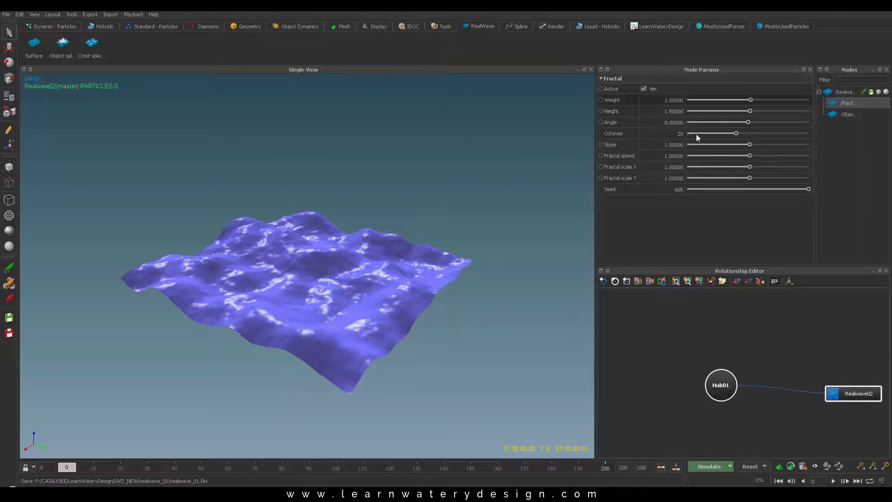
# Set the Fractal wave octaves to 1, reset the scene and preview the simulation.
pyautogui.click(680, 134)
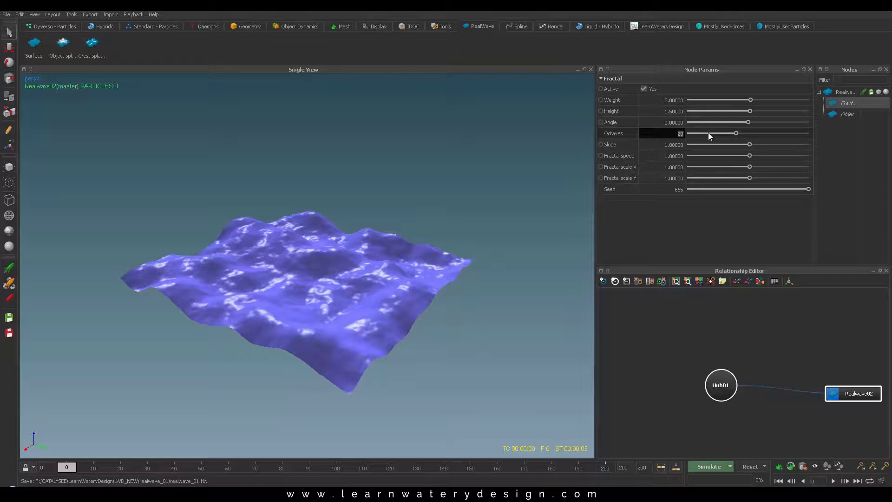
pyautogui.write('1')
pyautogui.press('Return')
pyautogui.hotkey('ctrl', 'r')
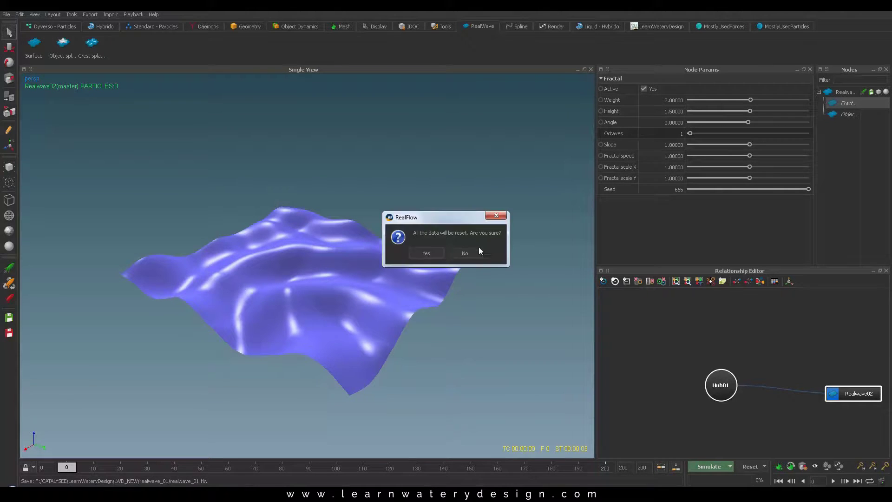
pyautogui.click(426, 253)
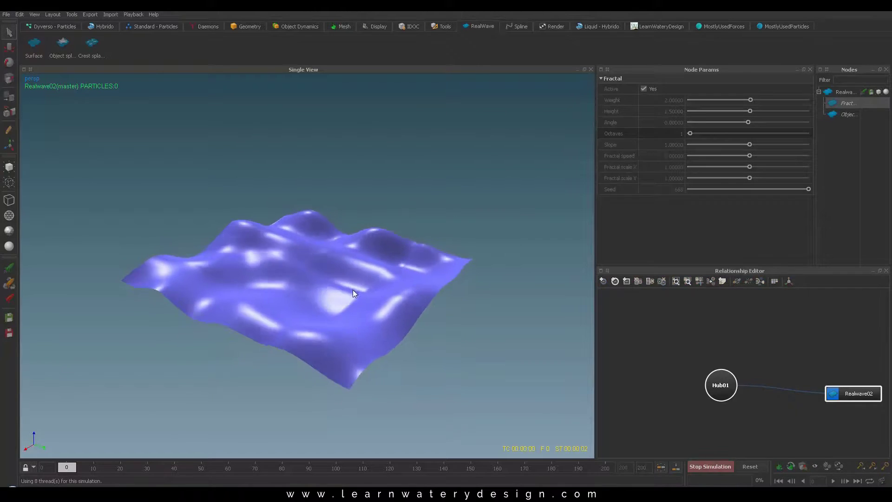
pyautogui.hotkey('alt', 'a')
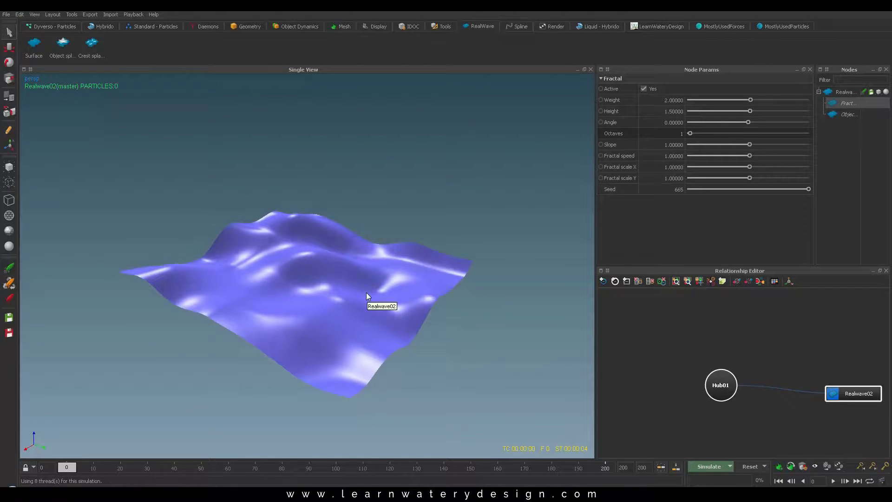
# Review the export formats available for Realwave02 in Export Central and close it.
pyautogui.press('F12')
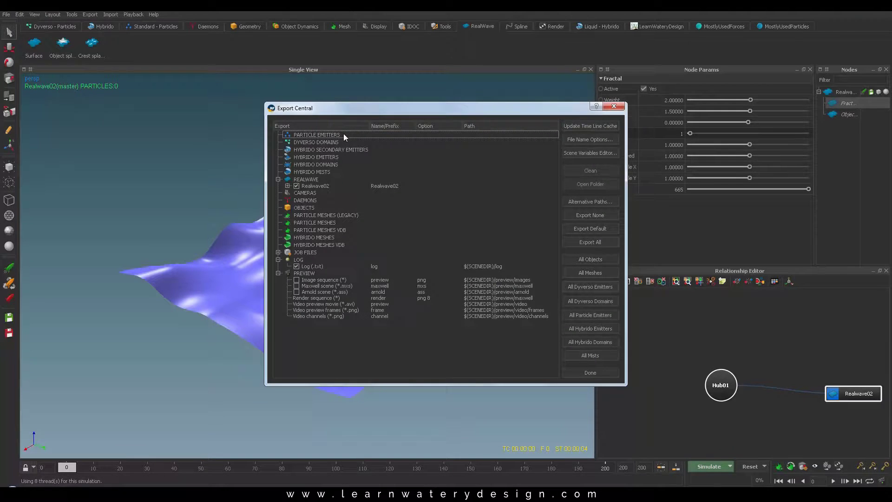
pyautogui.click(288, 186)
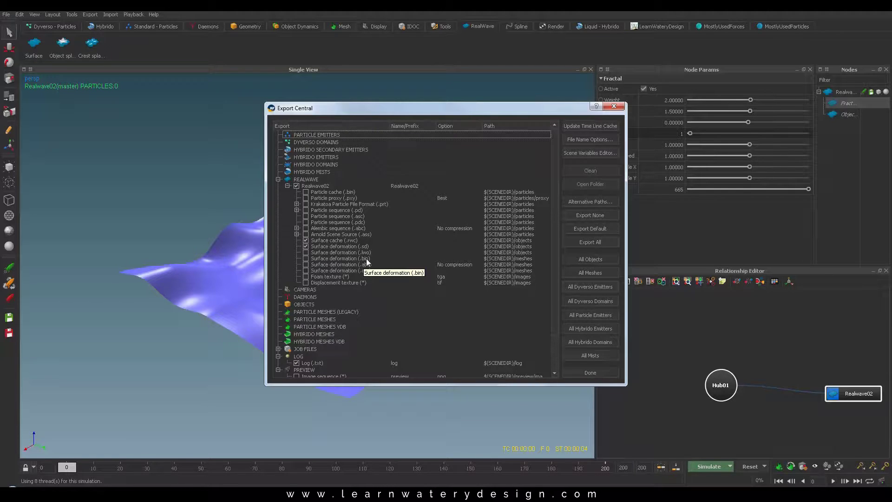
pyautogui.click(613, 107)
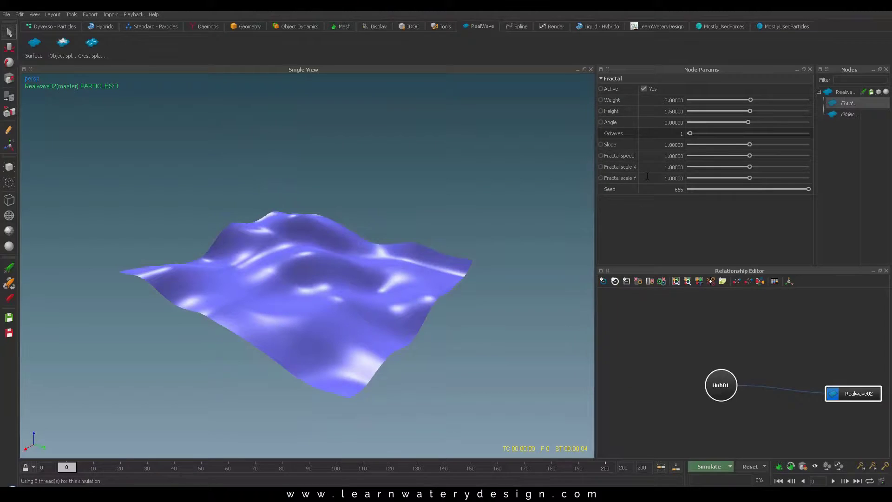
# Raise the Fractal wave octaves to 11 and reset the simulation.
pyautogui.doubleClick(681, 134)
pyautogui.moveTo(694, 133); pyautogui.dragTo(706, 133)
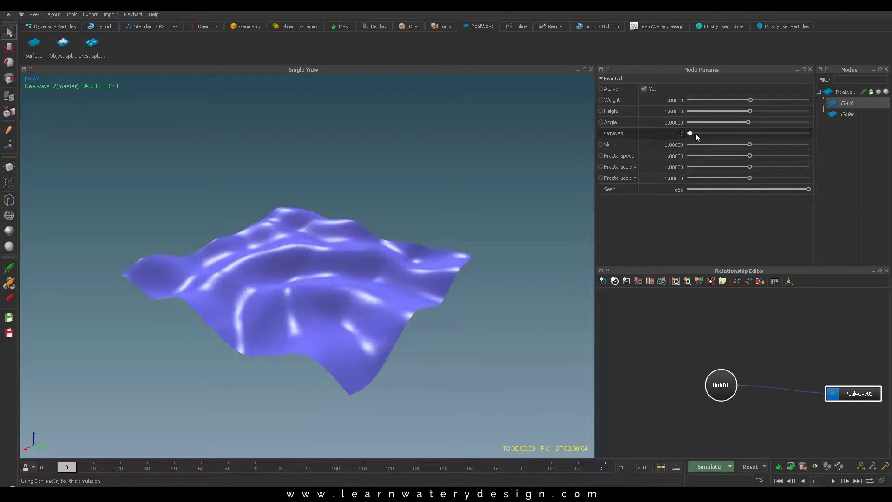
pyautogui.hotkey('alt', 'r')
pyautogui.click(425, 252)
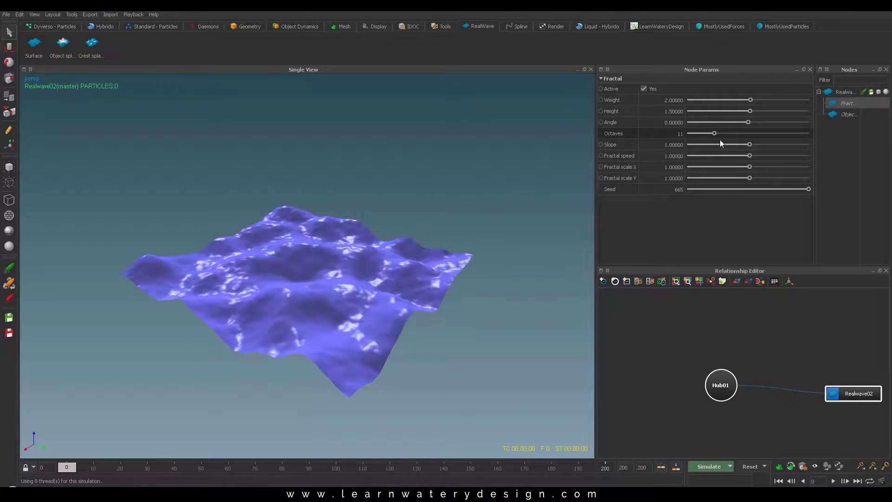
# Raise the Fractal wave octaves to 39, run the simulation and reset it.
pyautogui.click(770, 133)
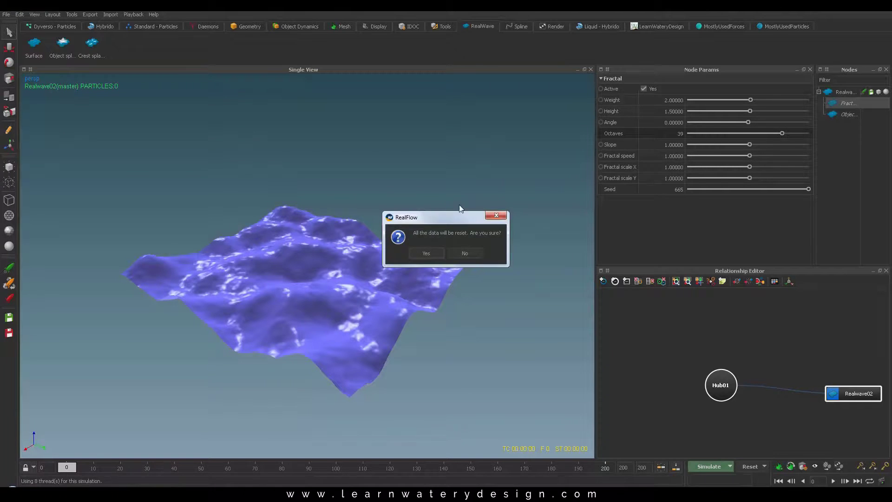
pyautogui.click(428, 251)
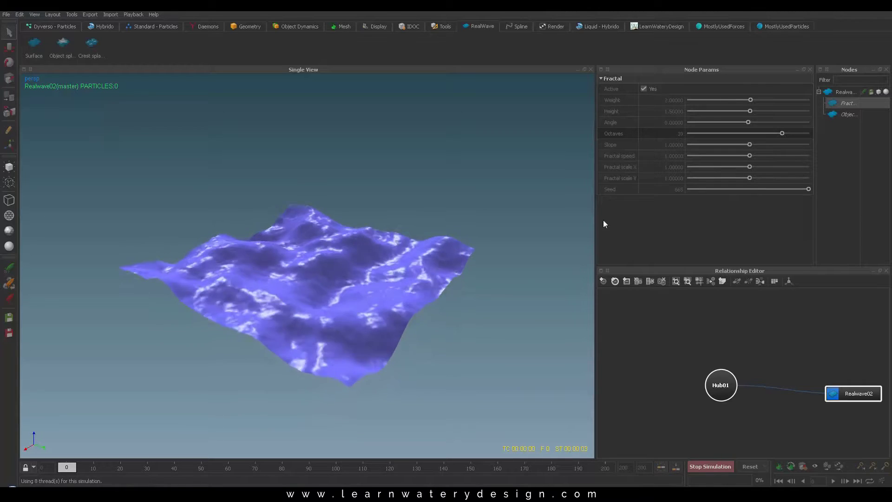
pyautogui.hotkey('alt', 'a')
pyautogui.hotkey('alt', 'r')
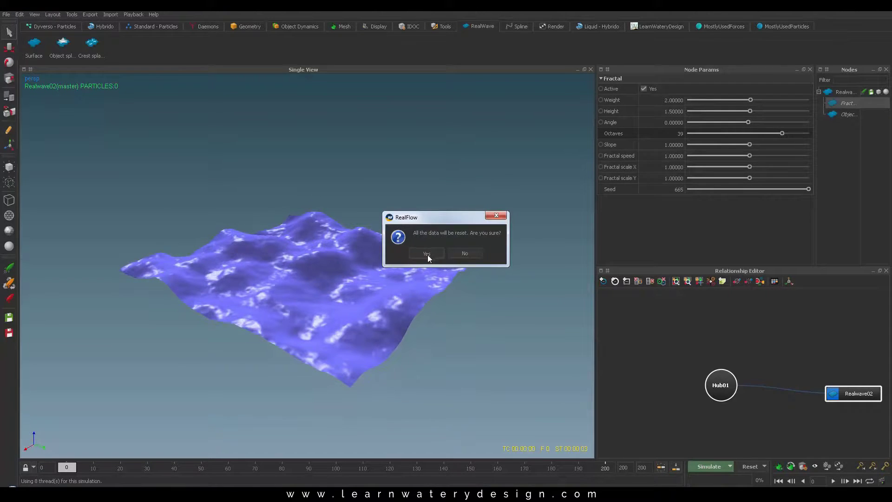
pyautogui.click(427, 254)
# Lower the Fractal wave octaves to 16, reset the scene and preview the simulation.
pyautogui.moveTo(724, 134); pyautogui.dragTo(723, 134)
pyautogui.hotkey('alt', 'r')
pyautogui.click(431, 253)
pyautogui.hotkey('alt', 'a')
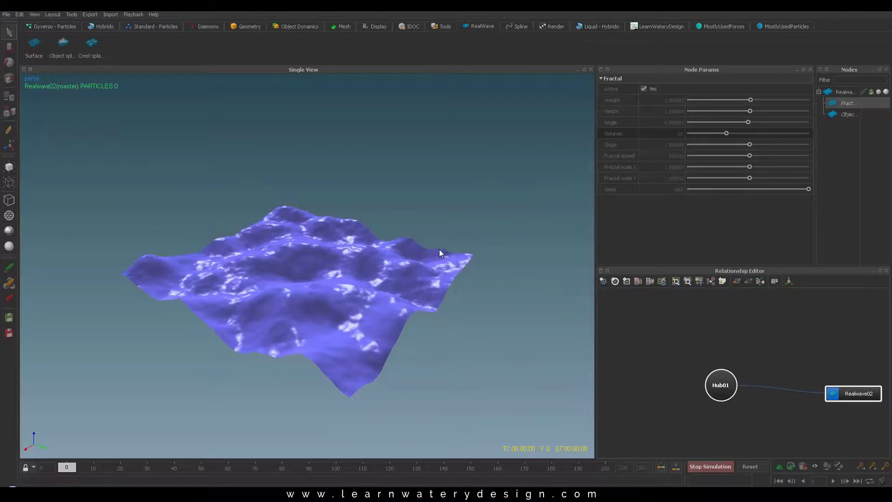
pyautogui.hotkey('ctrl', 'a')
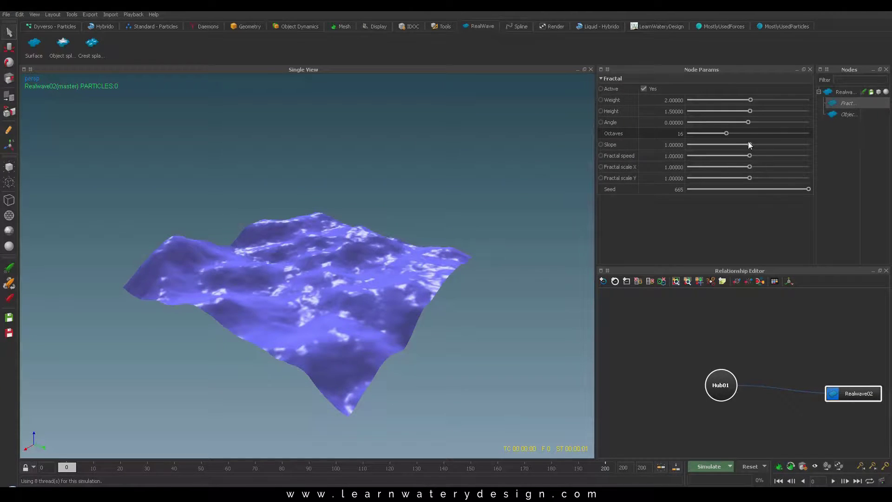
# Try a Fractal wave slope of 50, then reduce the slope to 1.5.
pyautogui.moveTo(749, 144); pyautogui.dragTo(809, 144)
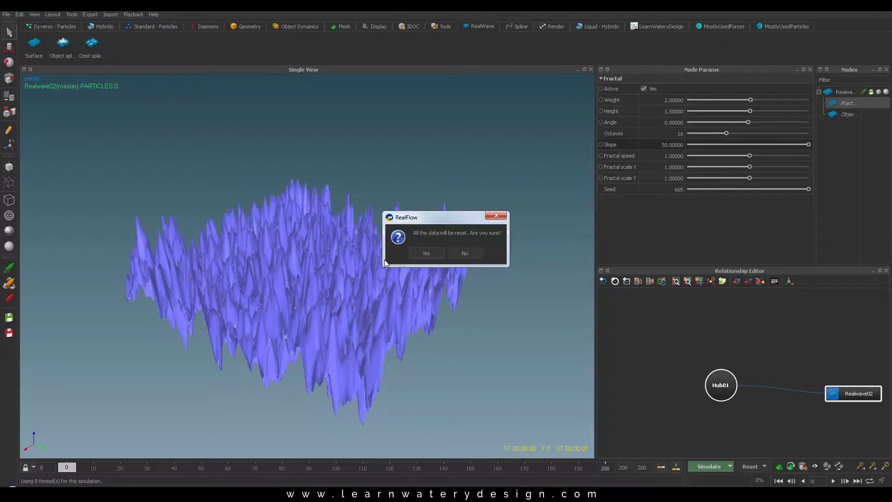
pyautogui.click(465, 251)
pyautogui.click(671, 149)
pyautogui.write('1.5')
pyautogui.press('Return')
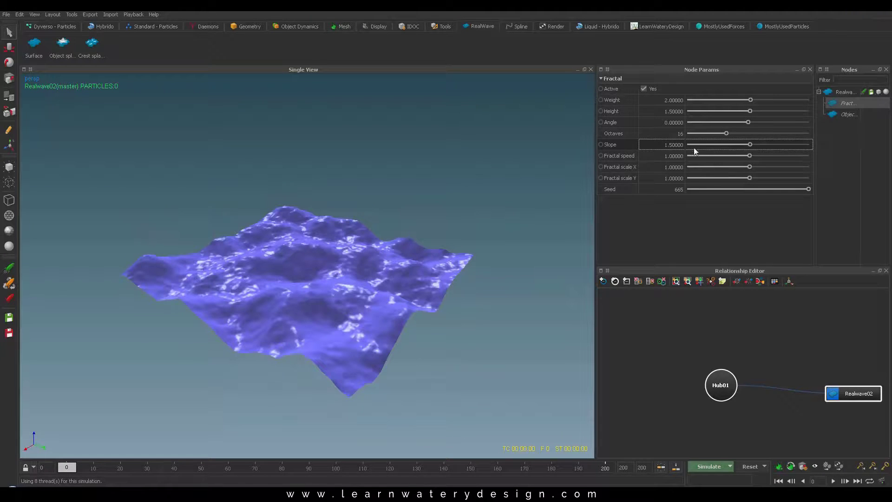
# Set the Fractal wave slope to 3, reset the scene and preview the simulation.
pyautogui.click(670, 144)
pyautogui.write('3')
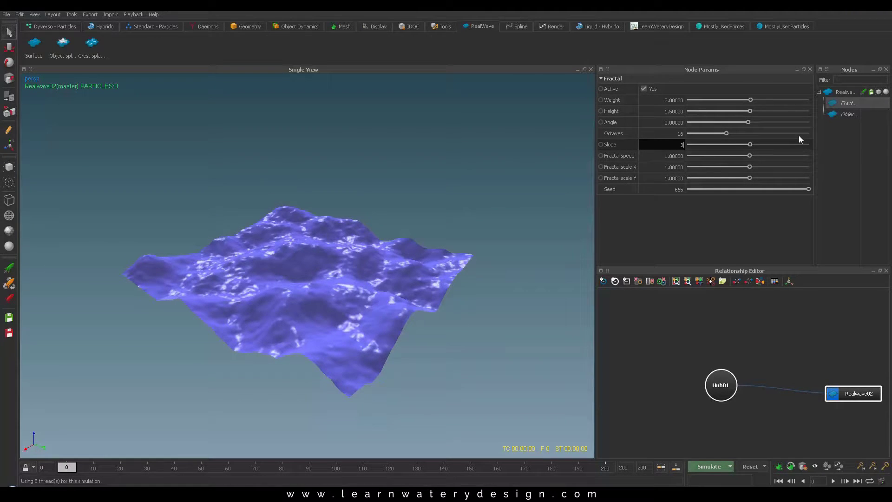
pyautogui.press('Return')
pyautogui.scroll(2, 279, 293)
pyautogui.keyDown('alt'); pyautogui.moveTo(280, 294); pyautogui.dragTo(280, 350); pyautogui.keyUp('alt')
pyautogui.hotkey('alt', 'r')
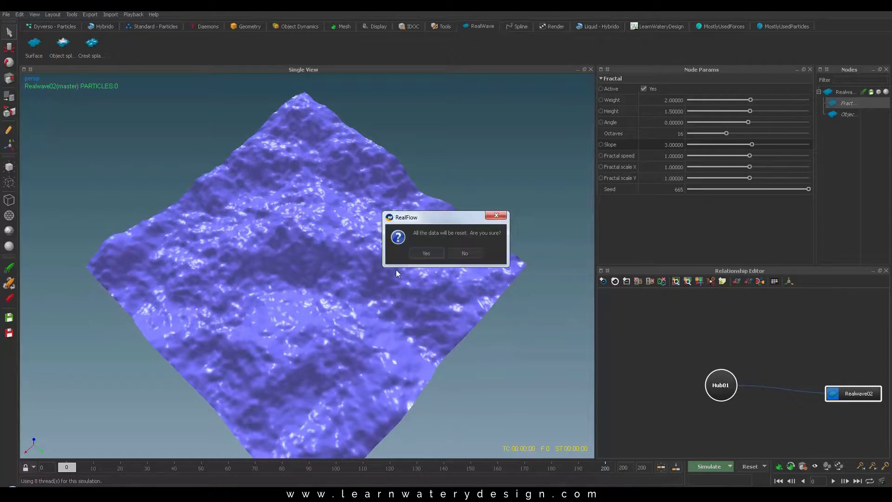
pyautogui.click(424, 253)
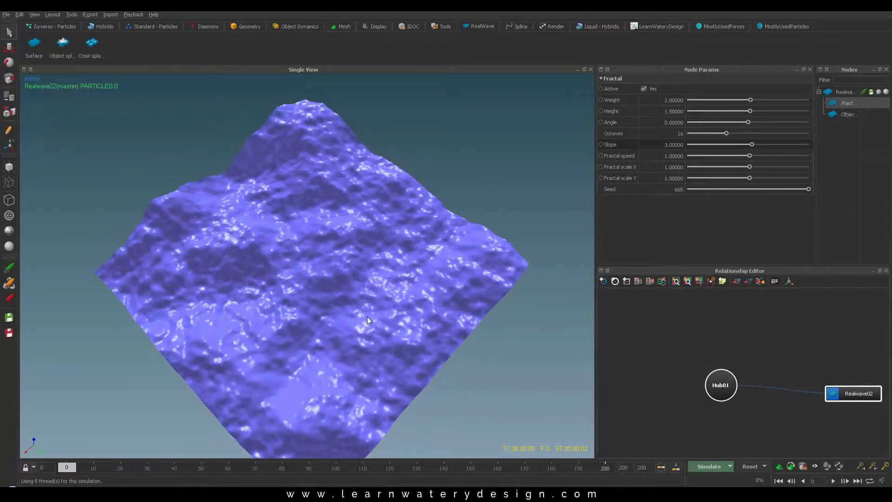
# Inspect the rippled surface up close and raise the Fractal wave slope to about 11.02.
pyautogui.keyDown('alt'); pyautogui.moveTo(375, 315); pyautogui.dragTo(445, 268); pyautogui.keyUp('alt')
pyautogui.scroll(5, 374, 294)
pyautogui.keyDown('alt'); pyautogui.moveTo(367, 299); pyautogui.dragTo(319, 326); pyautogui.keyUp('alt')
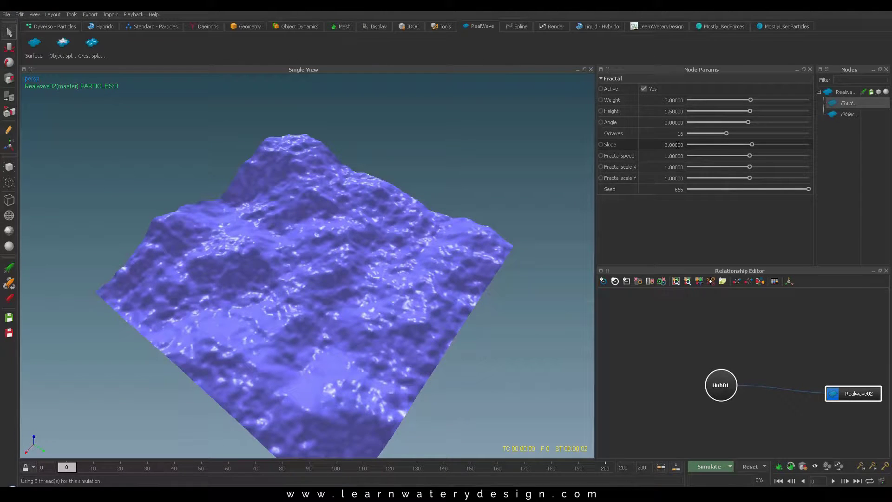
pyautogui.moveTo(762, 145); pyautogui.dragTo(762, 144)
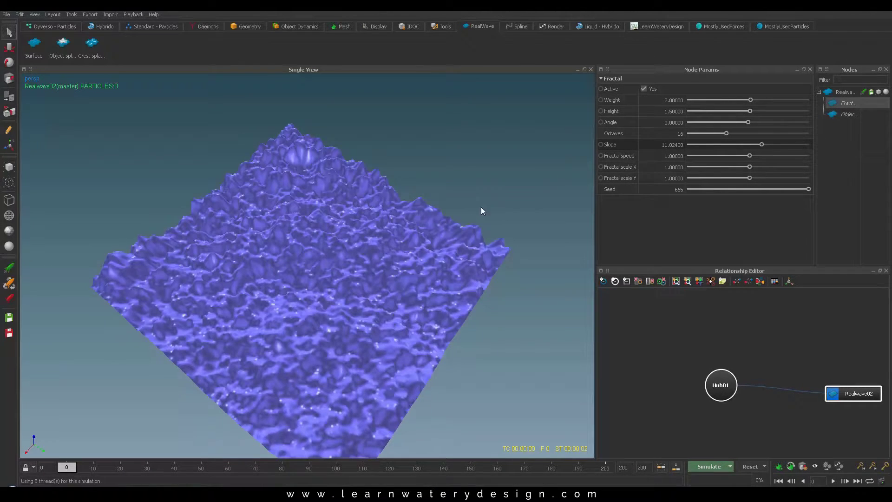
# Reset the scene and preview the simulation, viewing the Fractal surface up close from another angle.
pyautogui.hotkey('alt', 'a')
pyautogui.click(430, 253)
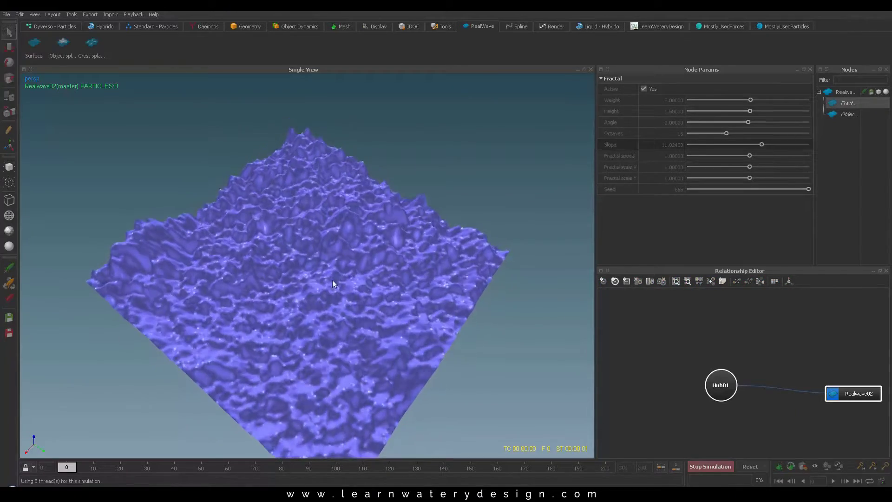
pyautogui.keyDown('alt'); pyautogui.moveTo(334, 319); pyautogui.dragTo(439, 250); pyautogui.keyUp('alt')
pyautogui.scroll(3, 365, 308)
pyautogui.hotkey('alt', 'a')
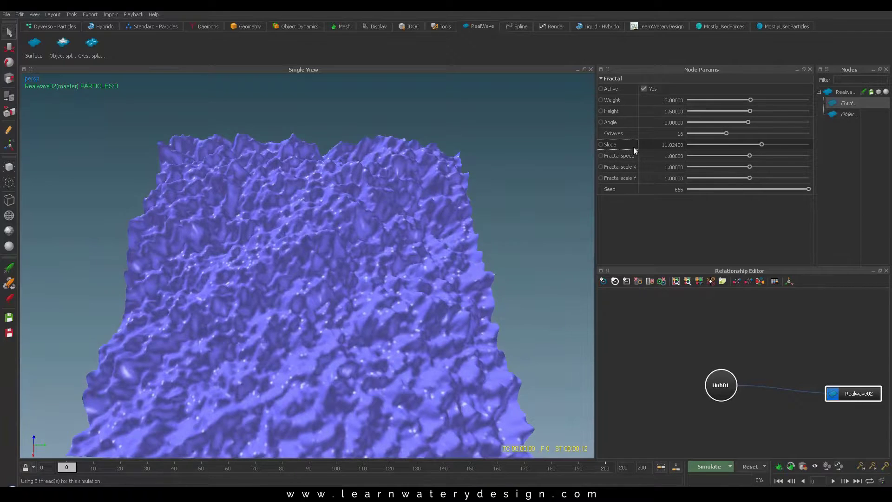
pyautogui.moveTo(633, 146)
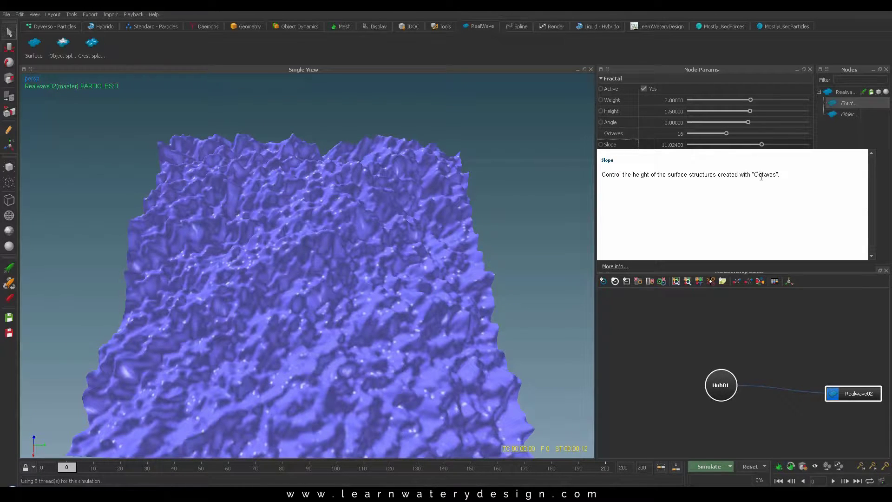
# Try a single octave on the Fractal wave, reset the scene and view the surface from a lower angle.
pyautogui.doubleClick(668, 134)
pyautogui.write('1')
pyautogui.press('Return')
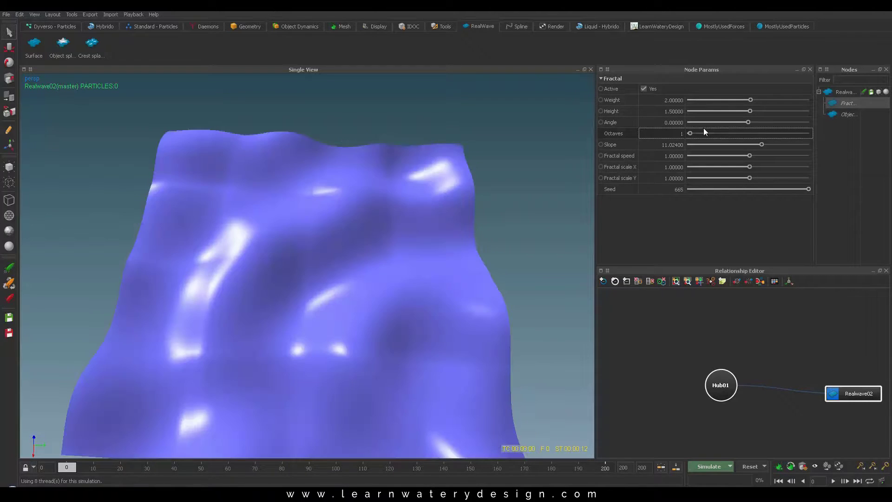
pyautogui.click(421, 254)
pyautogui.keyDown('alt'); pyautogui.moveTo(446, 275); pyautogui.dragTo(411, 240); pyautogui.keyUp('alt')
# Try 11 octaves on the Fractal wave, then reduce the octaves to 5 and reset the scene.
pyautogui.doubleClick(681, 134)
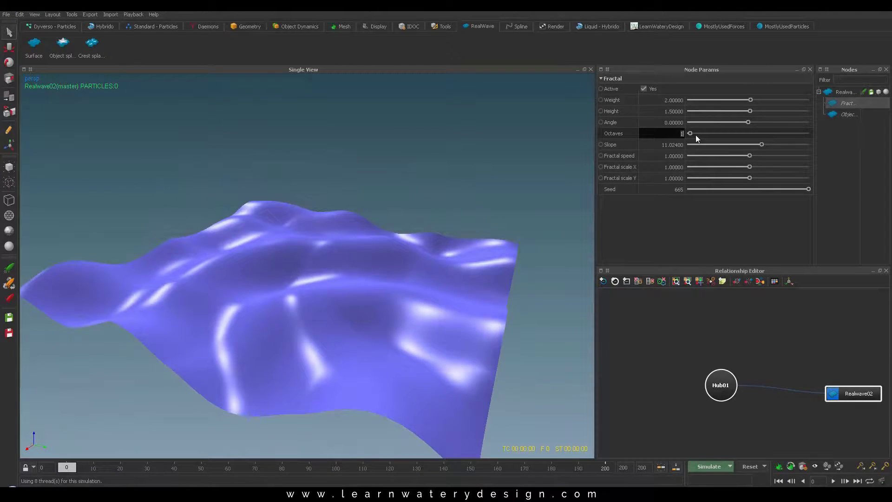
pyautogui.write('11')
pyautogui.press('Return')
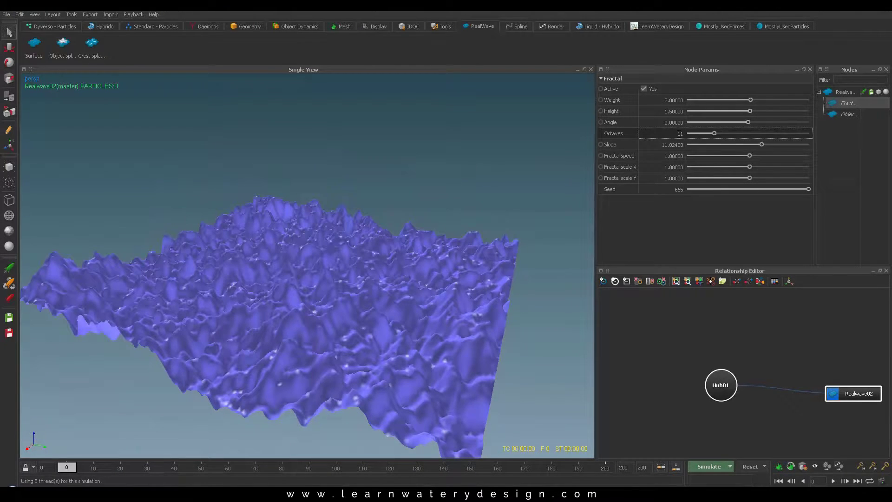
pyautogui.write('5')
pyautogui.press('Return')
pyautogui.keyDown('alt'); pyautogui.moveTo(334, 269); pyautogui.dragTo(209, 273); pyautogui.keyUp('alt')
pyautogui.keyDown('alt'); pyautogui.moveTo(303, 281); pyautogui.dragTo(315, 294, button='right'); pyautogui.keyUp('alt')
pyautogui.hotkey('alt', 'r')
pyautogui.click(424, 253)
# Try a Fractal wave slope of 0, then raise the slope to 1.
pyautogui.doubleClick(677, 145)
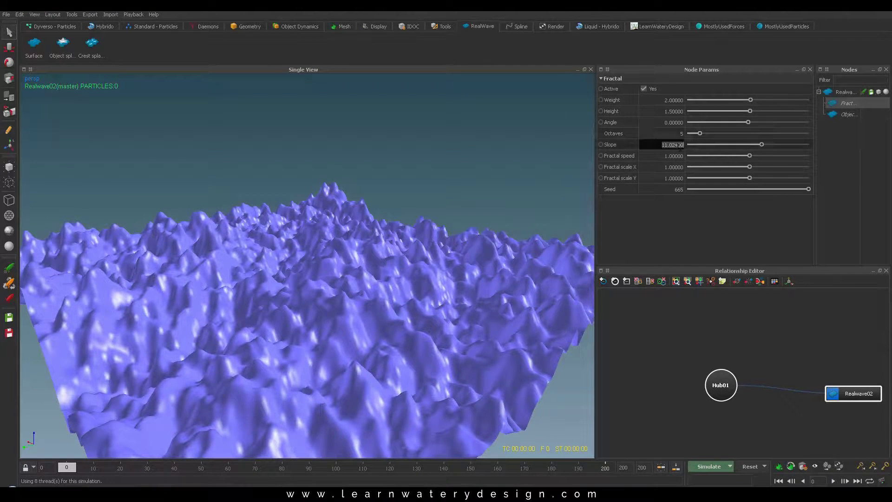
pyautogui.write('0')
pyautogui.press('Return')
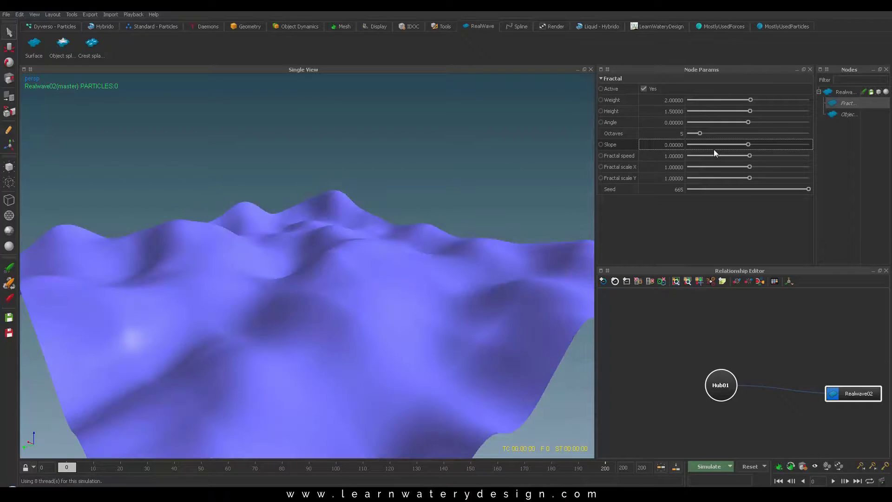
pyautogui.tripleClick(677, 144)
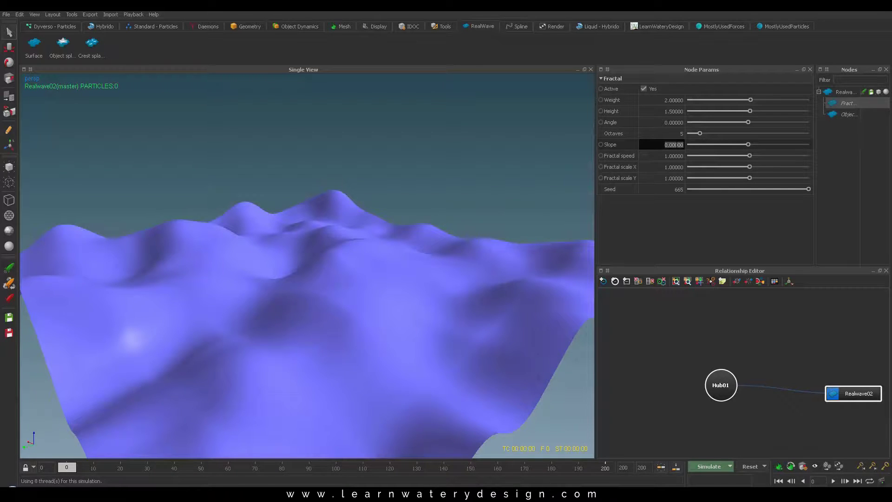
pyautogui.write('1')
pyautogui.press('Return')
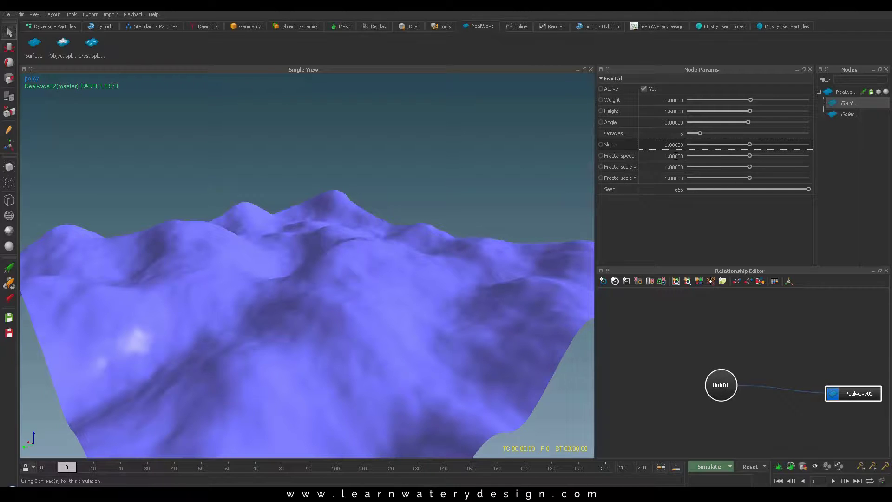
# Preview the simulation with a fractal speed of about 30.71, then set the speed to 0 and reset the scene.
pyautogui.moveTo(751, 155); pyautogui.dragTo(787, 155)
pyautogui.click(425, 254)
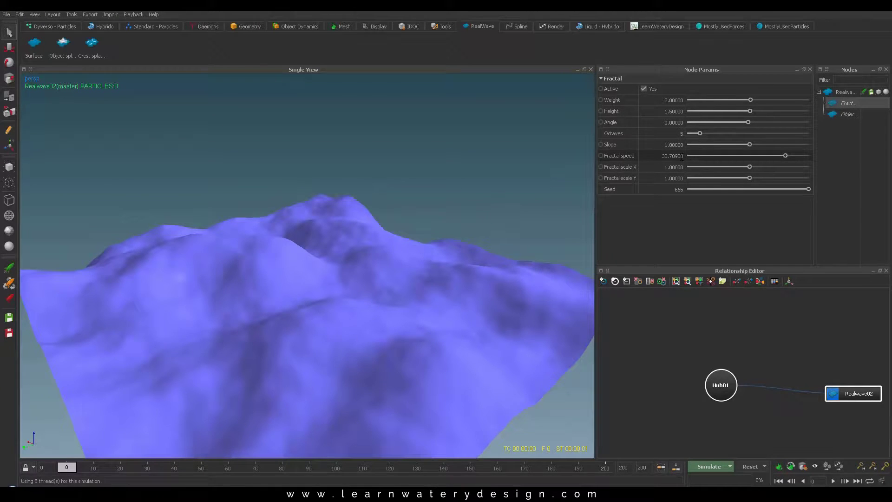
pyautogui.doubleClick(672, 156)
pyautogui.write('0')
pyautogui.press('Return')
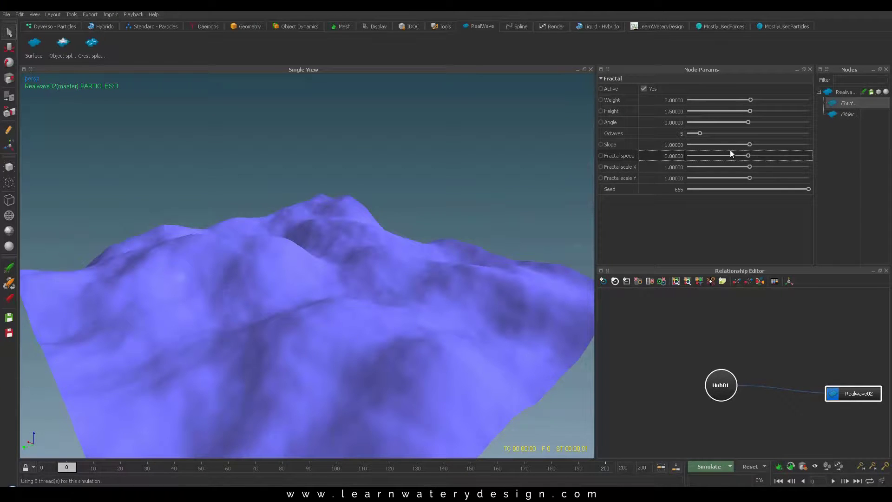
pyautogui.click(425, 252)
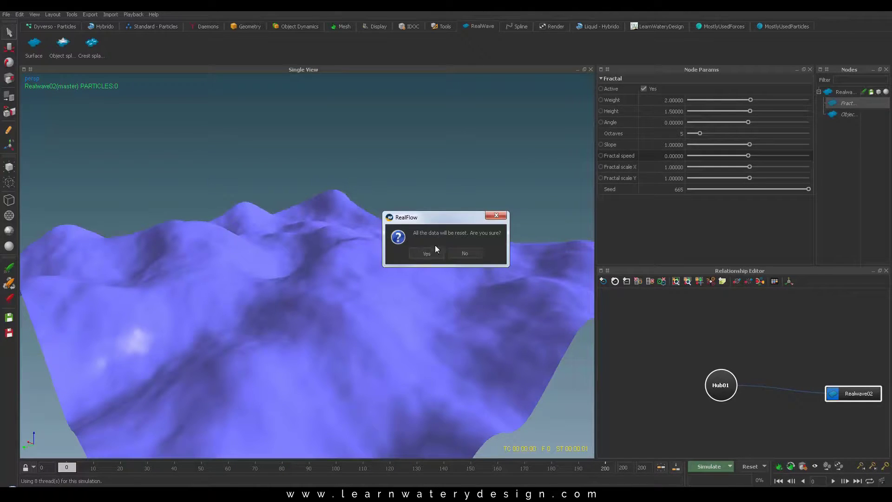
pyautogui.click(422, 253)
# Try a fractal speed of 1, then lower it to 0.1, reset the scene and preview the simulation.
pyautogui.doubleClick(684, 156)
pyautogui.write('1')
pyautogui.press('Return')
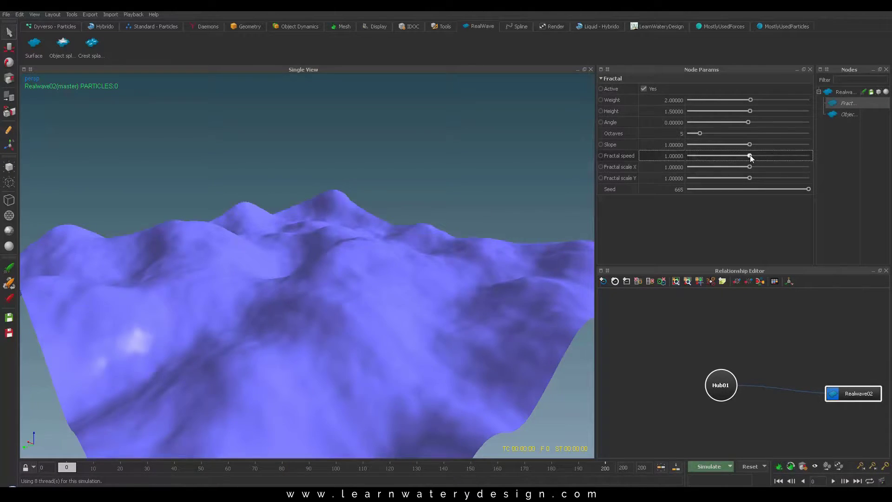
pyautogui.click(423, 252)
pyautogui.doubleClick(667, 156)
pyautogui.write('0.1')
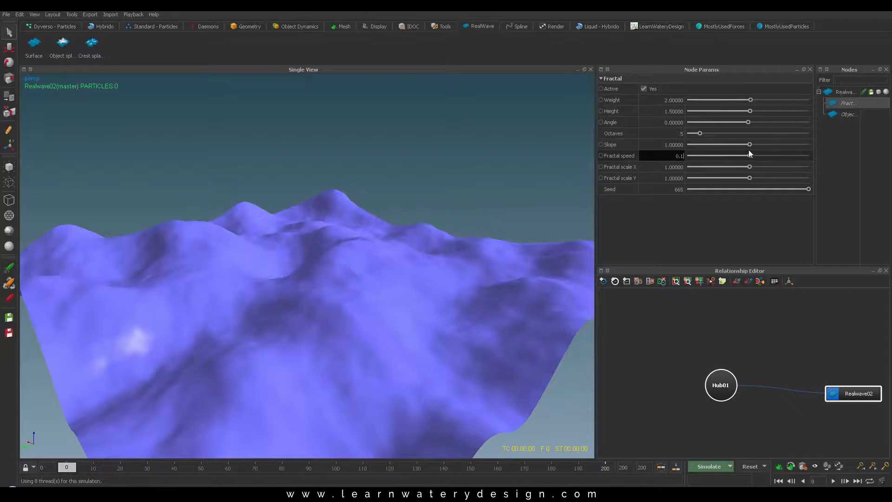
pyautogui.press('Return')
pyautogui.click(423, 252)
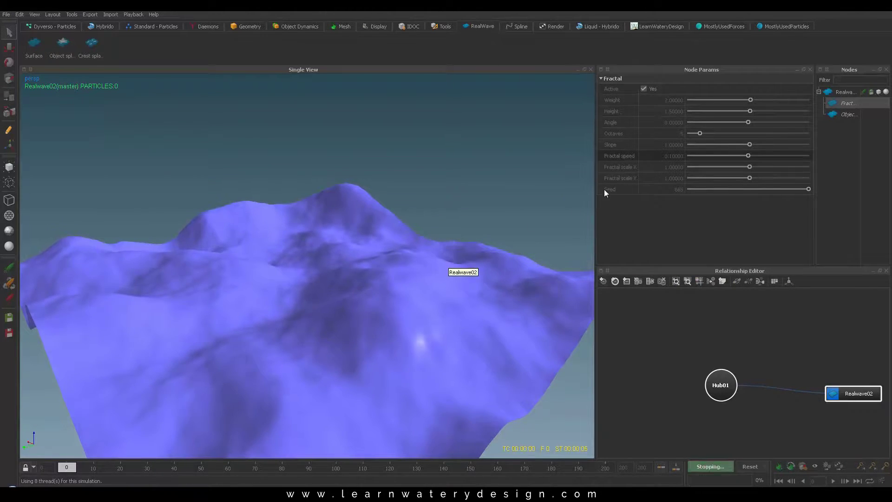
pyautogui.hotkey('alt', 'a')
# Try Fractal wave slopes of 2 and 4.
pyautogui.click(674, 144)
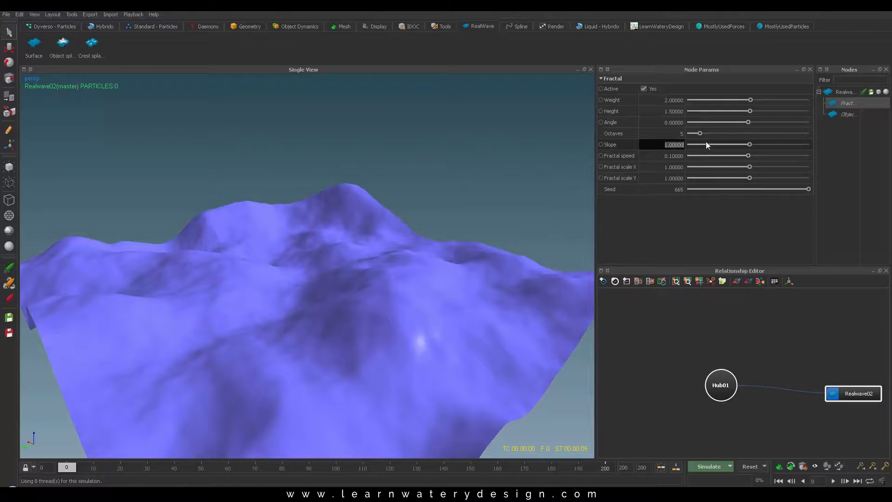
pyautogui.write('2')
pyautogui.press('Return')
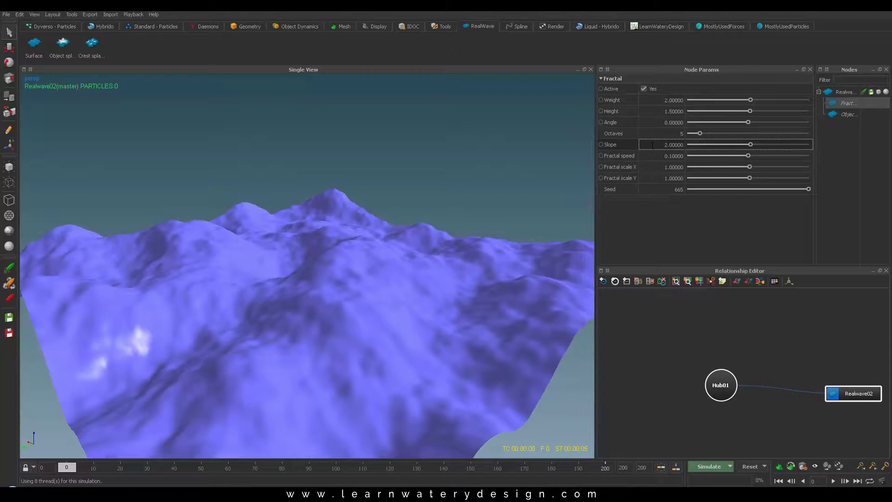
pyautogui.click(652, 145)
pyautogui.write('4')
pyautogui.press('Return')
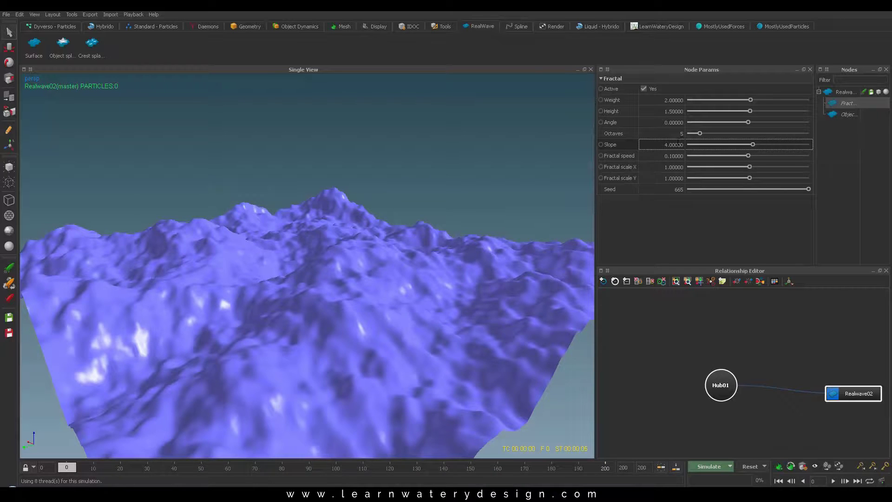
# Set the Fractal wave slope to 5, reset the scene and preview the simulation.
pyautogui.click(673, 145)
pyautogui.write('5')
pyautogui.press('Return')
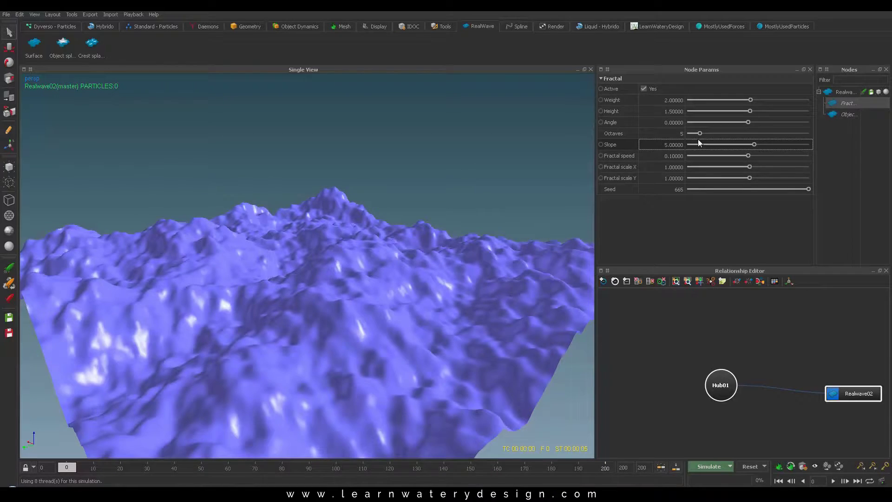
pyautogui.click(437, 252)
pyautogui.hotkey('alt', 'a')
pyautogui.hotkey('alt', 'a')
# Try Fractal scale X values of 5 and 4, viewing the stretched surface from above.
pyautogui.doubleClick(678, 165)
pyautogui.write('5')
pyautogui.press('Return')
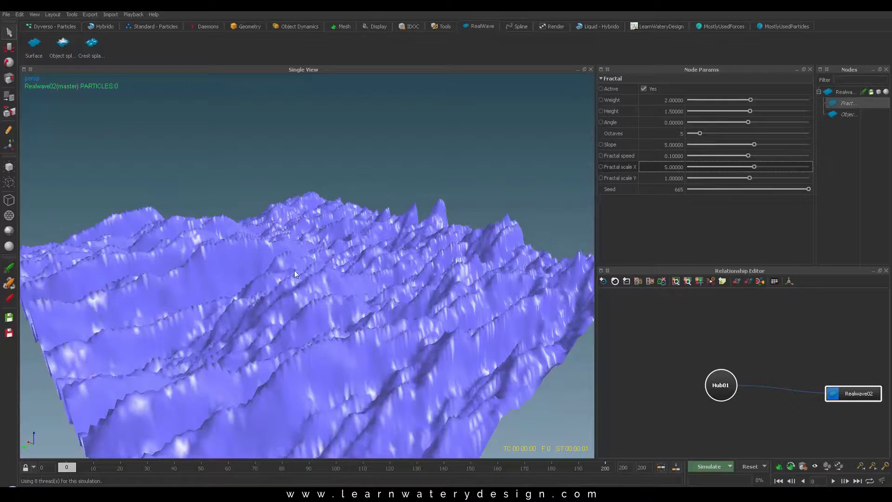
pyautogui.keyDown('alt'); pyautogui.moveTo(366, 255); pyautogui.dragTo(400, 321); pyautogui.keyUp('alt')
pyautogui.doubleClick(673, 167)
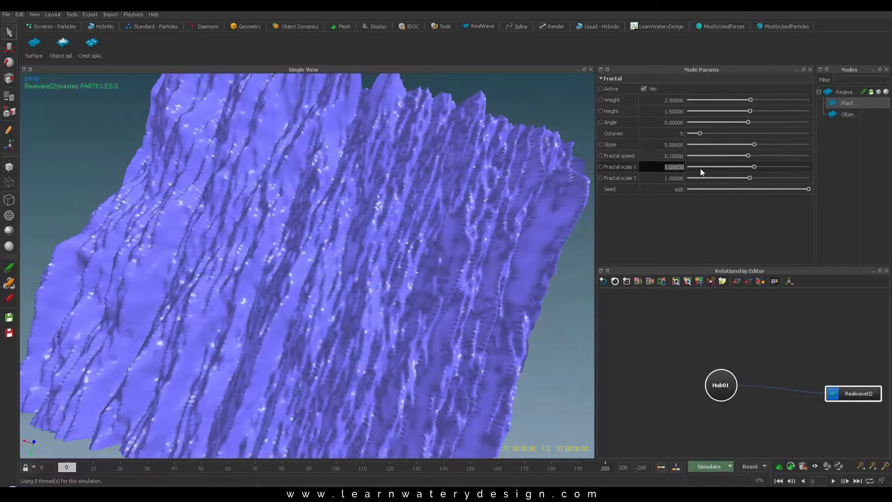
pyautogui.write('4')
pyautogui.press('Return')
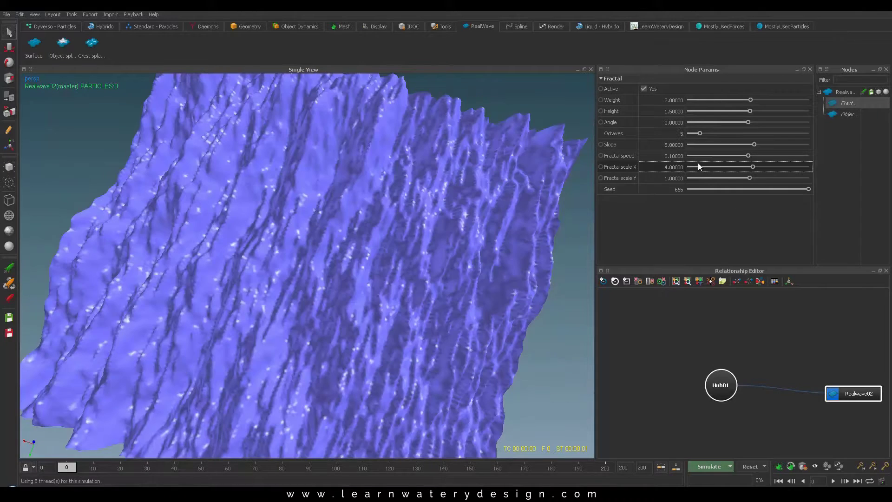
# Set the Fractal scale X to 2, preview the simulation and reset the scene.
pyautogui.doubleClick(712, 161)
pyautogui.write('2')
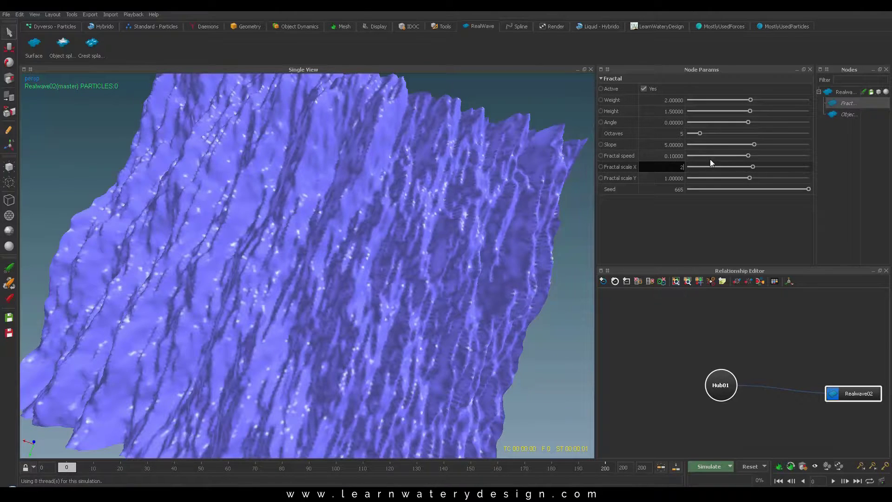
pyautogui.press('Return')
pyautogui.doubleClick(695, 163)
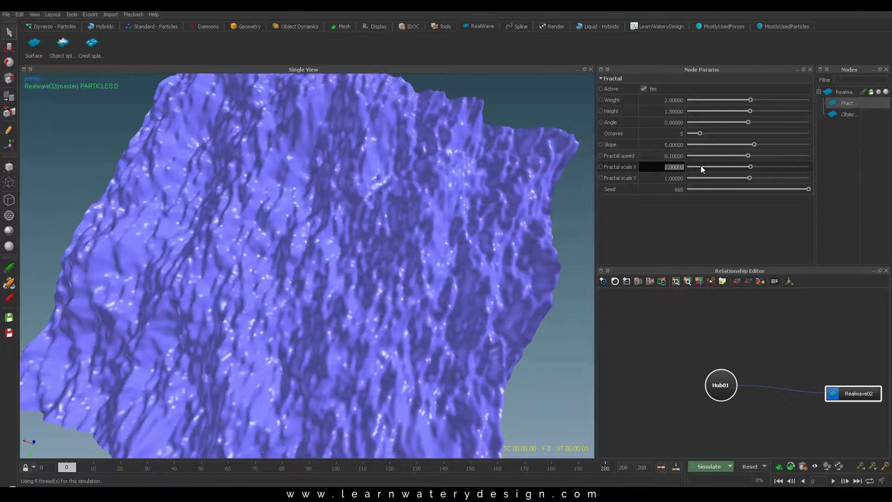
pyautogui.press('Return')
pyautogui.hotkey('alt', 'a')
pyautogui.hotkey('alt', 'a')
pyautogui.hotkey('alt', 'r')
pyautogui.click(425, 251)
pyautogui.keyDown('alt'); pyautogui.moveTo(469, 265); pyautogui.dragTo(416, 269); pyautogui.keyUp('alt')
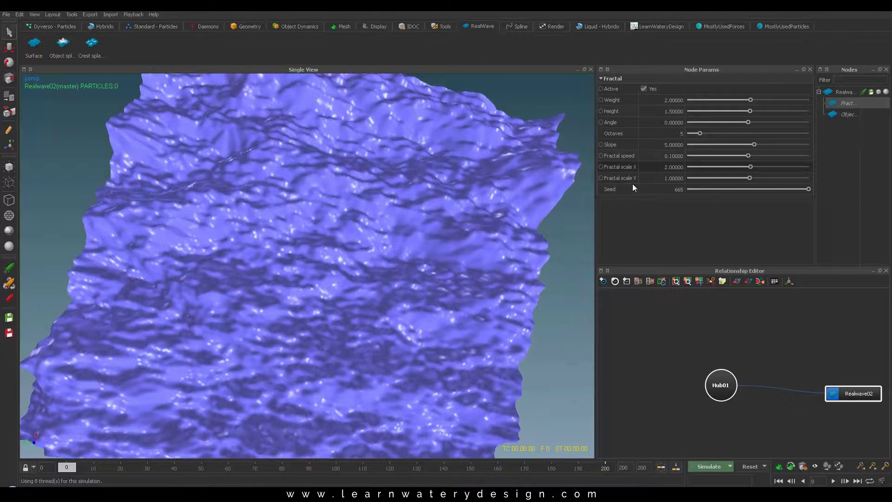
# Try a Fractal wave seed of -31 and reset the scene.
pyautogui.doubleClick(675, 189)
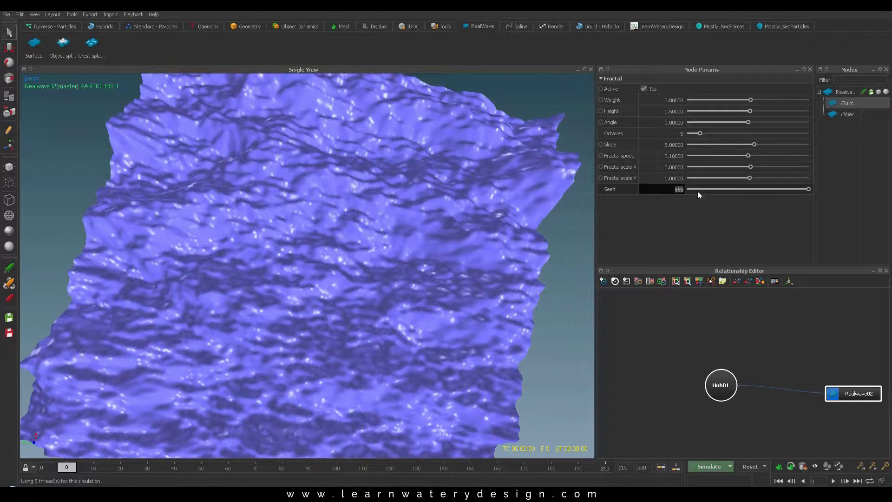
pyautogui.moveTo(739, 187); pyautogui.dragTo(709, 187)
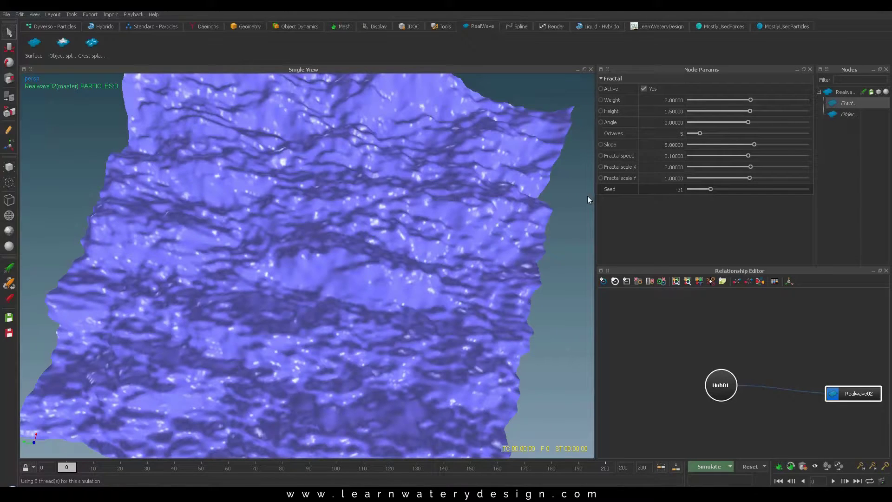
pyautogui.hotkey('ctrl', 'r')
pyautogui.click(426, 253)
# Set the Fractal wave seed to 14, reset the scene and preview the simulation.
pyautogui.click(748, 189)
pyautogui.click(767, 189)
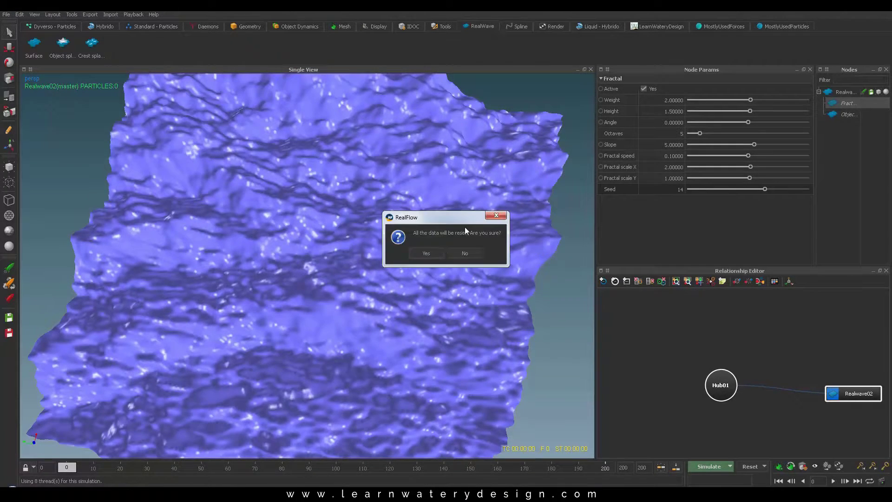
pyautogui.click(426, 252)
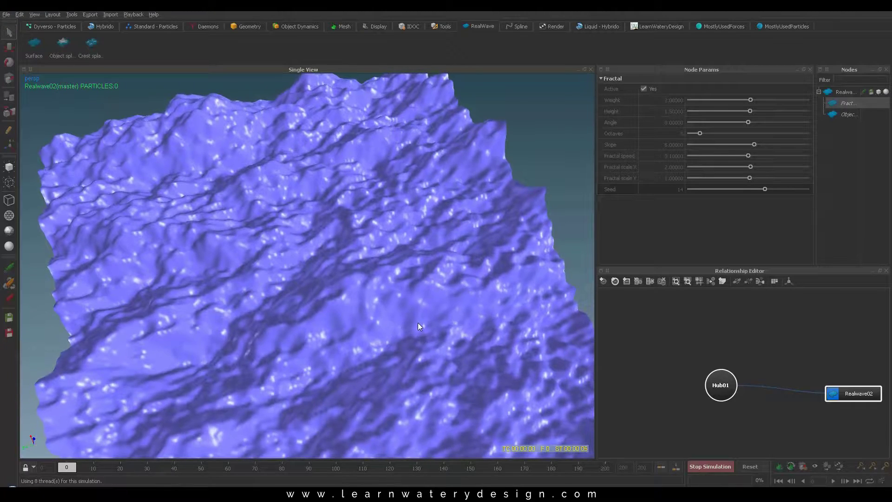
pyautogui.hotkey('alt', 'a')
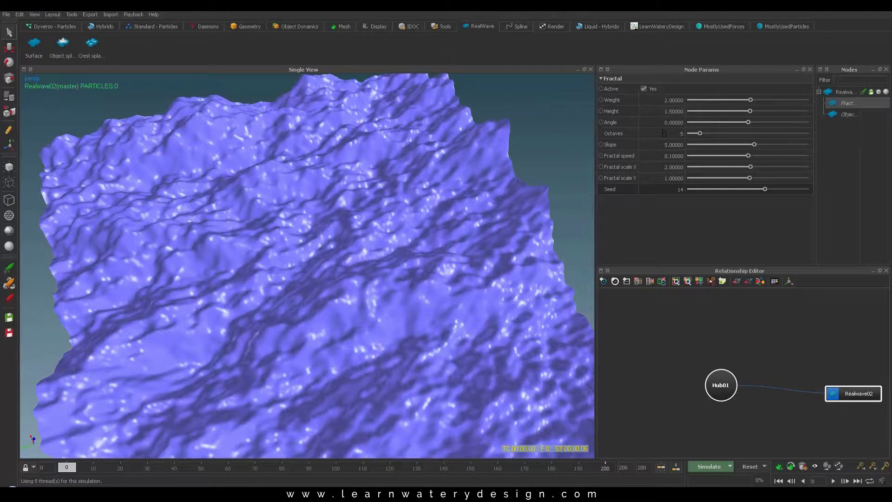
# Set the polygon size of the Realwave02 surface to 0.2 and reset the scene.
pyautogui.click(850, 92)
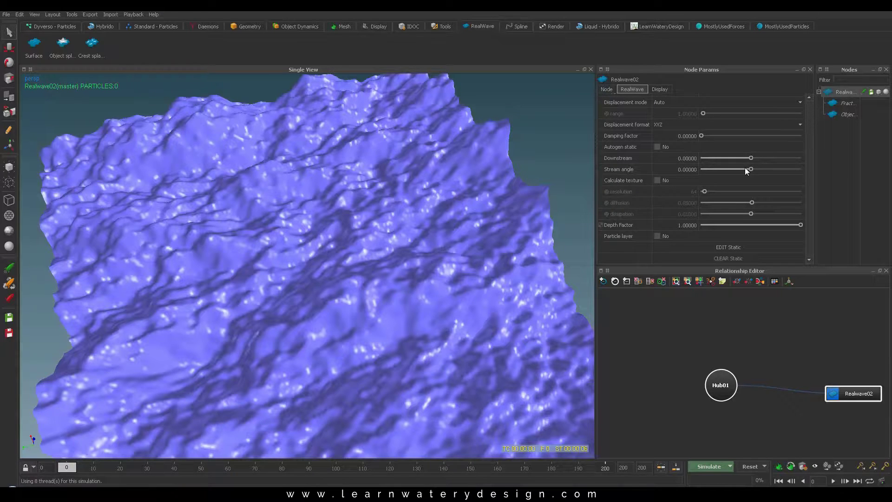
pyautogui.scroll(2, 745, 170)
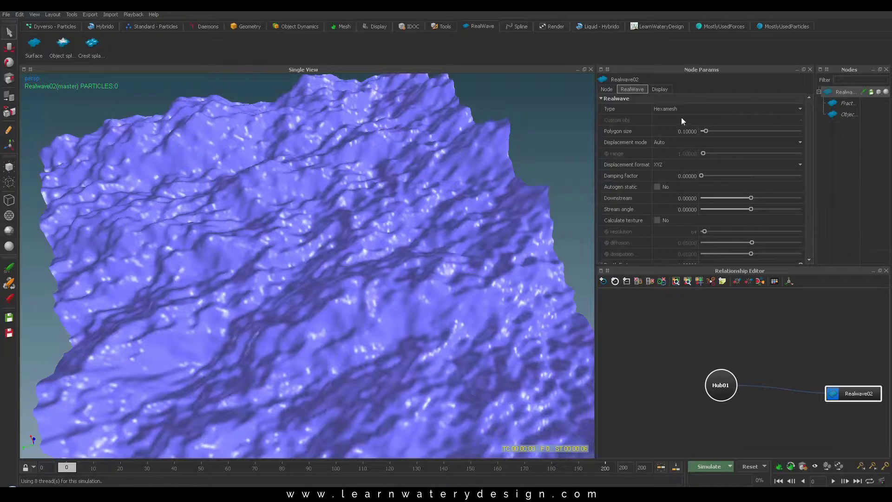
pyautogui.click(695, 131)
pyautogui.doubleClick(692, 131)
pyautogui.write('2')
pyautogui.press('Return')
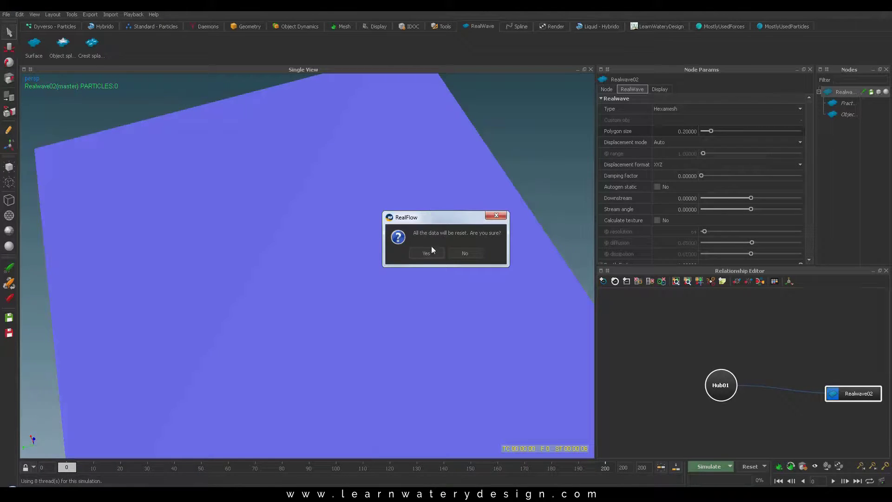
pyautogui.click(426, 252)
# Try a polygon size of 0.1 for the Realwave02 surface.
pyautogui.click(680, 132)
pyautogui.click(684, 132)
pyautogui.moveTo(682, 131); pyautogui.dragTo(697, 131)
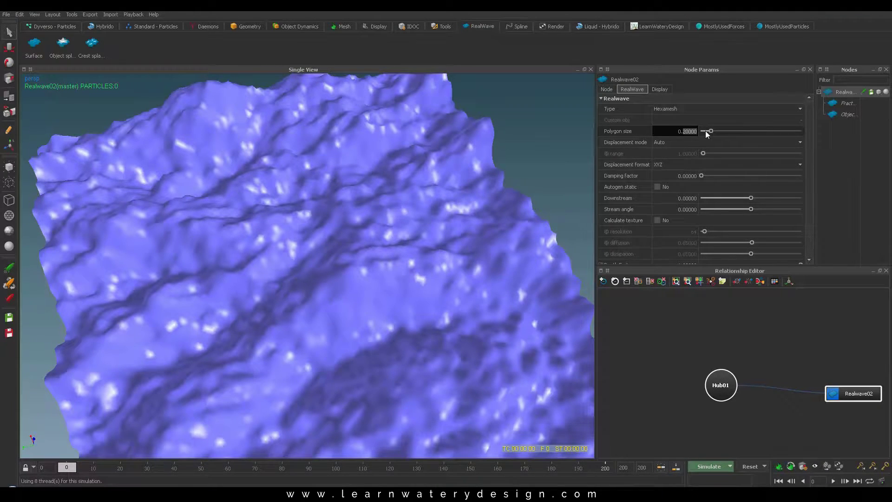
pyautogui.write('1')
pyautogui.press('Return')
pyautogui.click(672, 143)
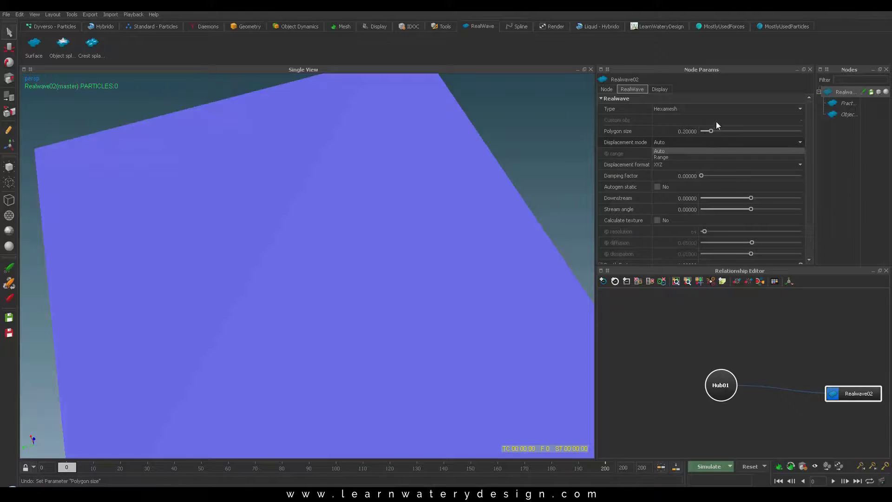
pyautogui.click(684, 131)
pyautogui.click(684, 131)
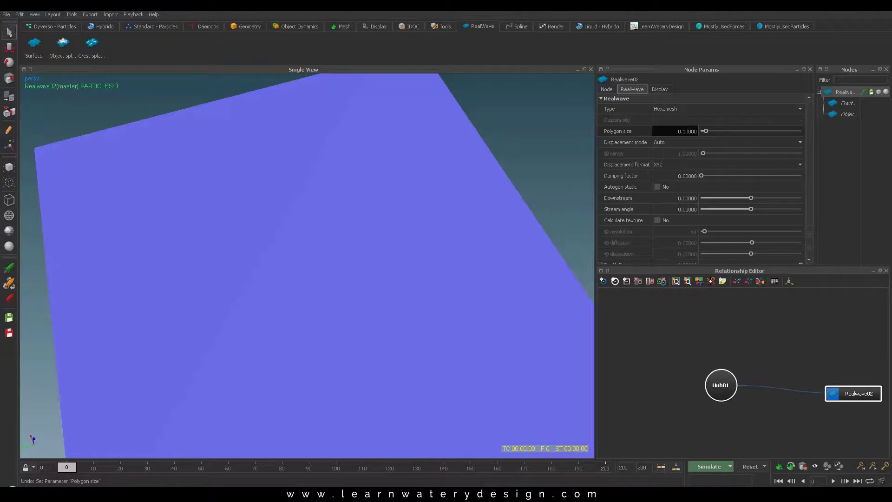
# Set the polygon size of the Realwave02 surface to 0.05 and reset the scene.
pyautogui.moveTo(686, 131); pyautogui.dragTo(698, 131)
pyautogui.write('0')
pyautogui.click(691, 132)
pyautogui.moveTo(686, 131); pyautogui.dragTo(704, 128)
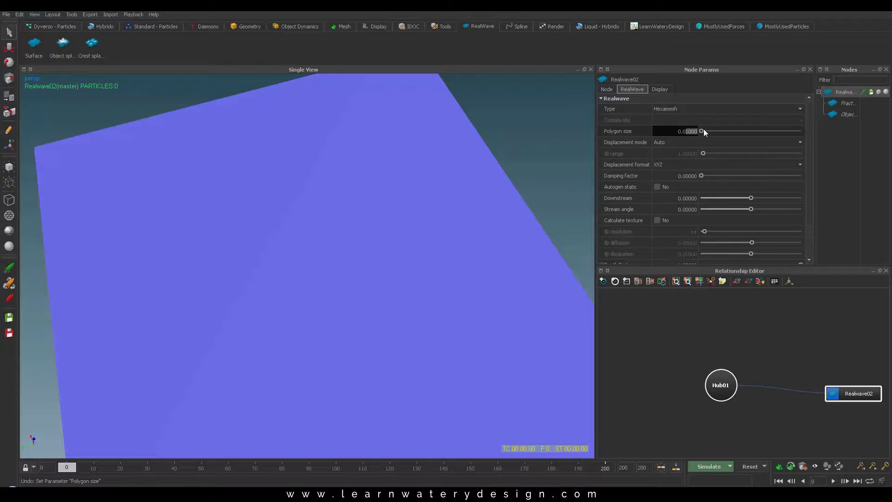
pyautogui.write('05')
pyautogui.press('Return')
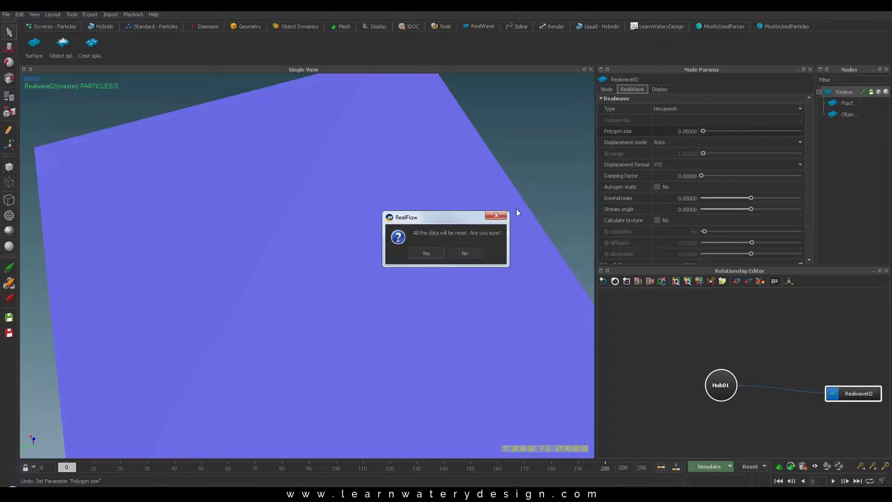
pyautogui.click(426, 253)
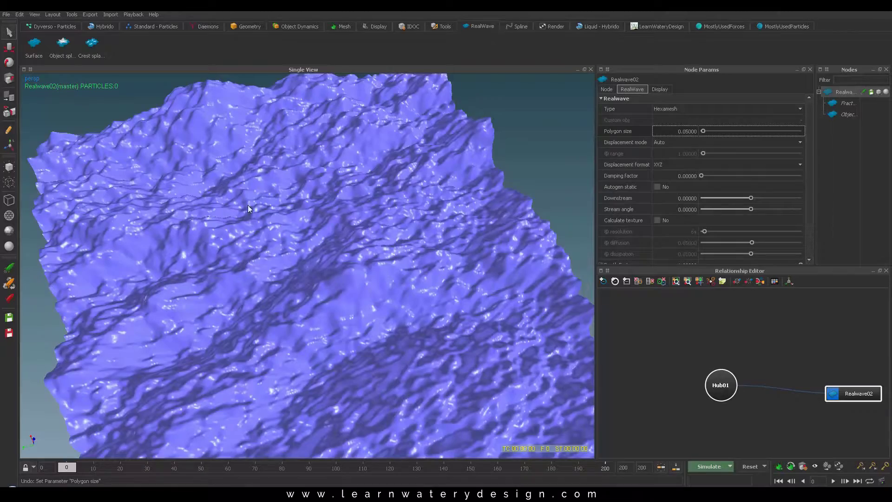
# Preview the simulation of the finer Realwave02 surface, stop it and reset the scene.
pyautogui.keyDown('alt'); pyautogui.moveTo(385, 292); pyautogui.dragTo(134, 289); pyautogui.keyUp('alt')
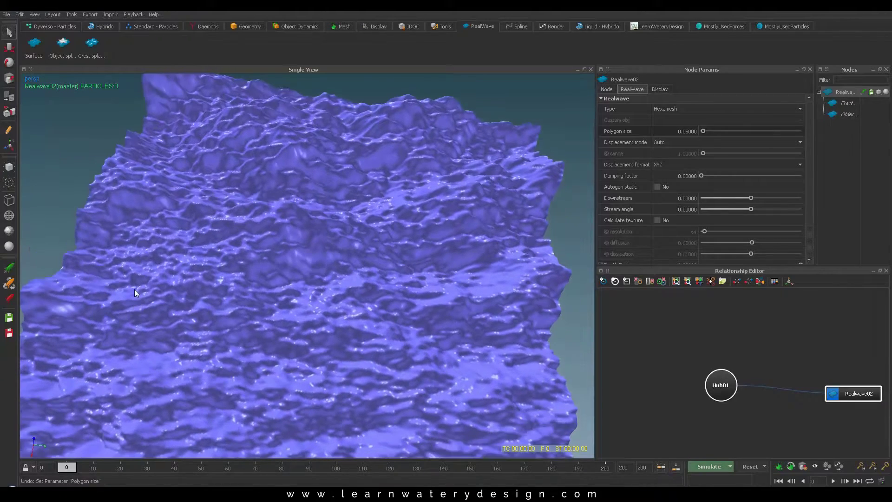
pyautogui.hotkey('alt', 'a')
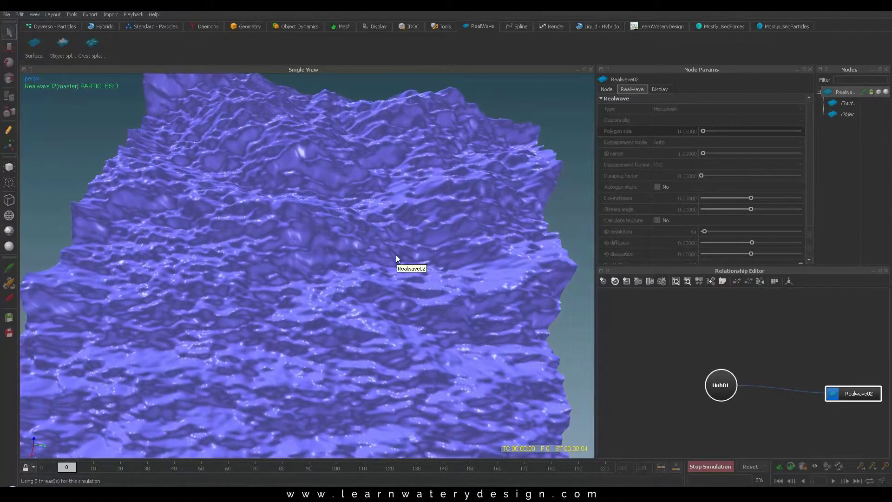
pyautogui.hotkey('ctrl', 'a')
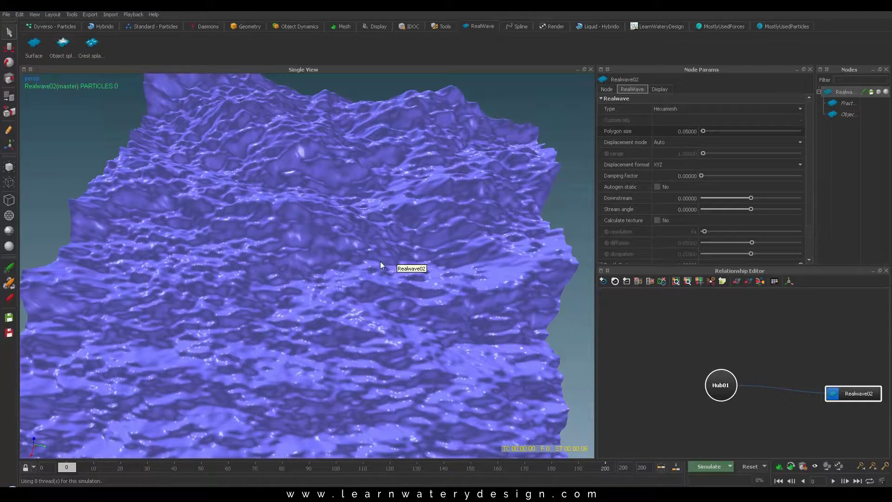
pyautogui.hotkey('ctrl', 'shift', 'a')
pyautogui.click(430, 256)
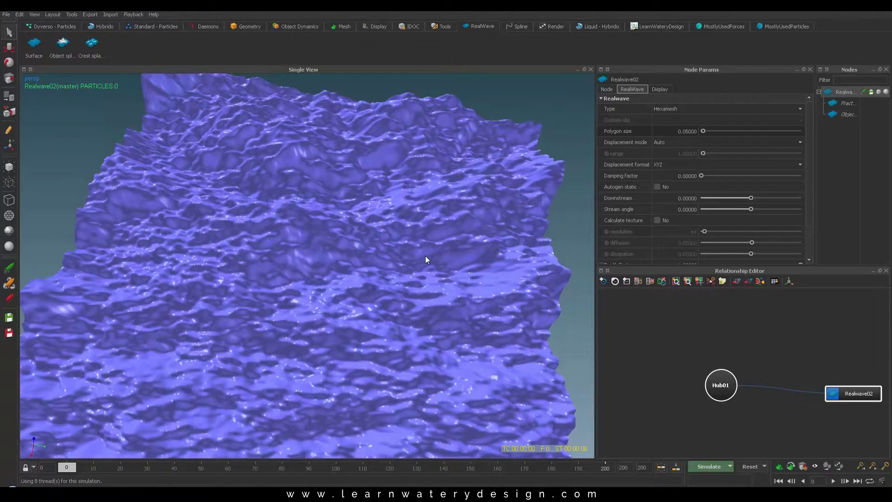
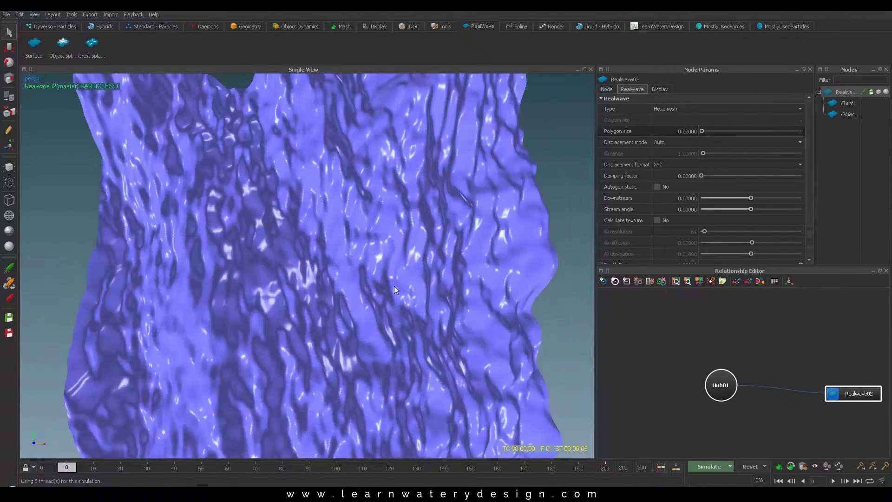
# Delete the Fractal wave from Realwave02 and reset the scene.
pyautogui.click(843, 104)
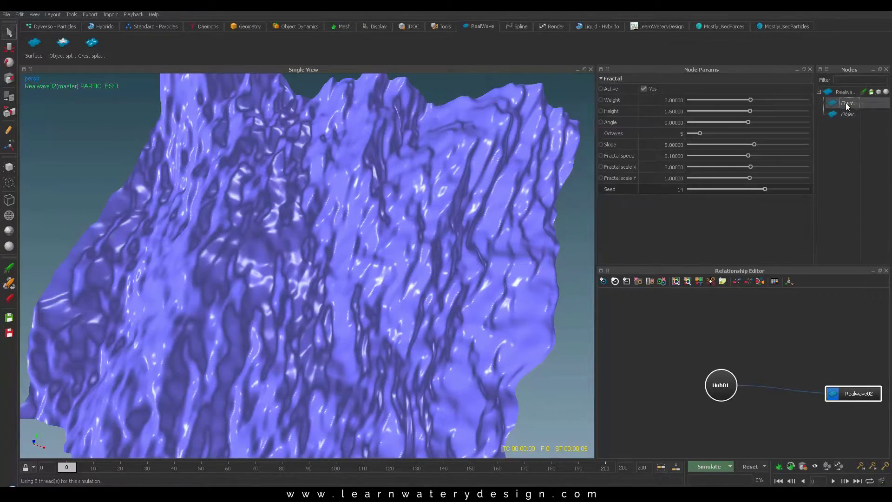
pyautogui.press('Delete')
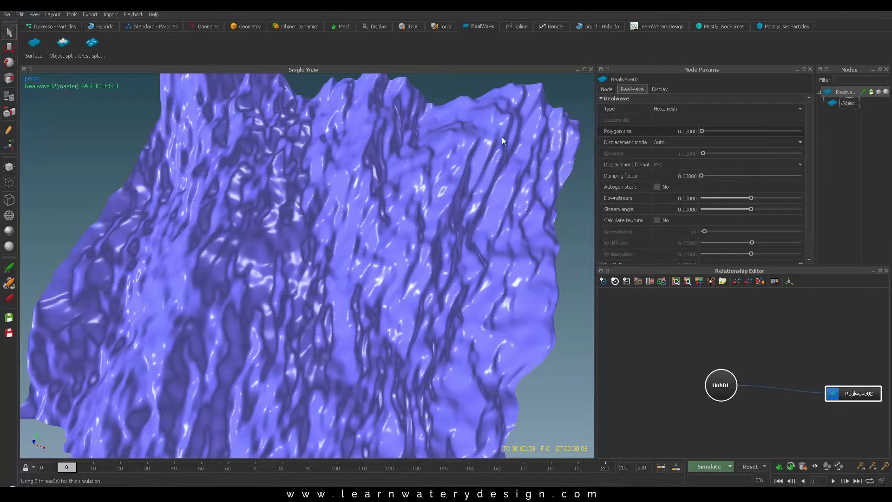
pyautogui.hotkey('ctrl', 'r')
pyautogui.click(426, 253)
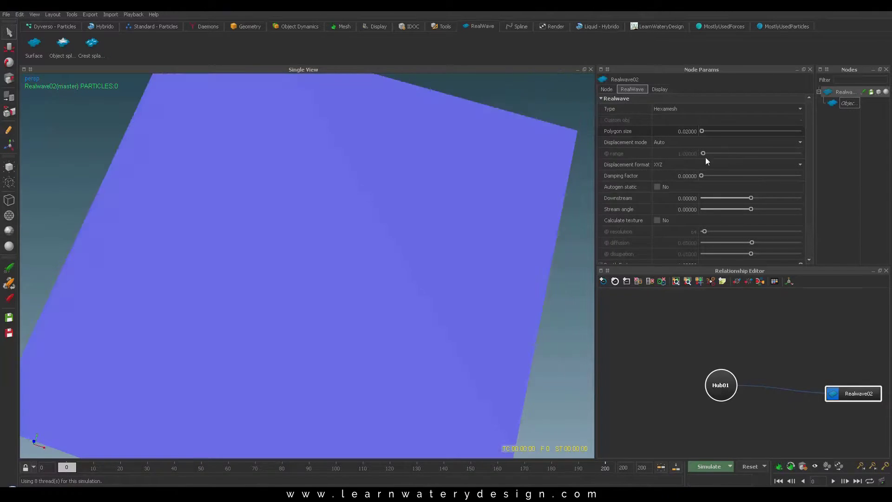
# Try adding a second Object interaction wave to Realwave02 and delete it again.
pyautogui.rightClick(846, 92)
pyautogui.moveTo(872, 148)
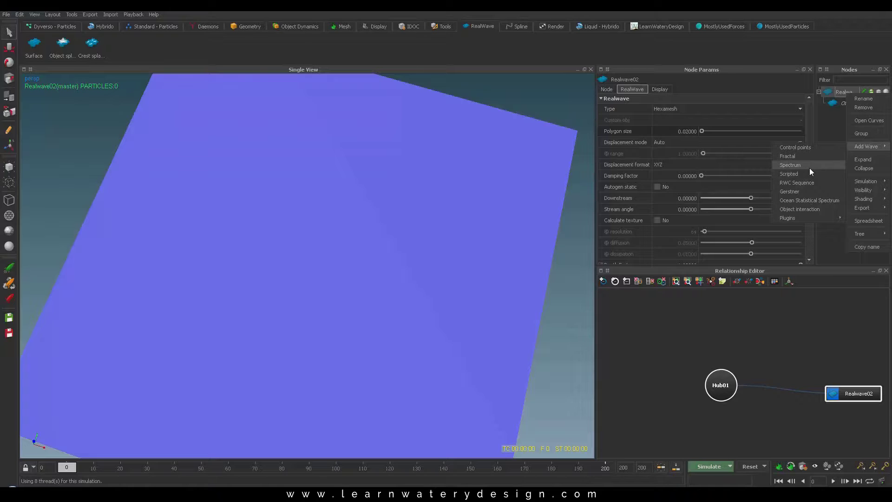
pyautogui.click(810, 208)
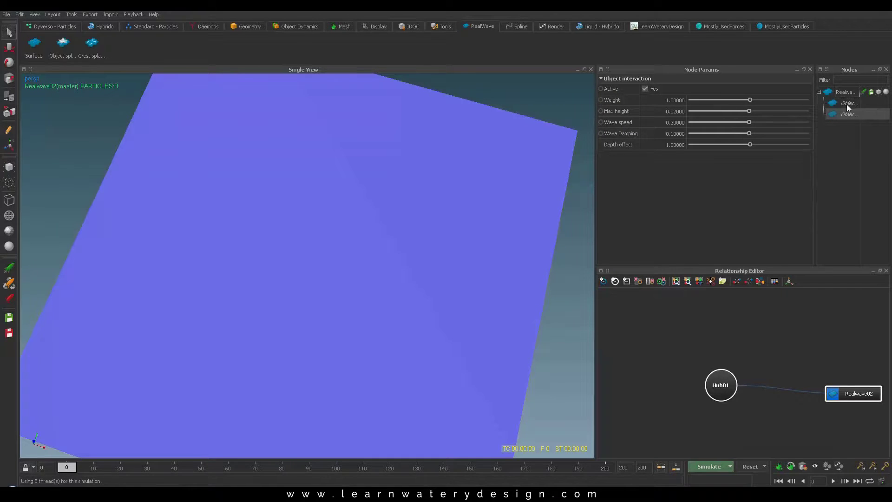
pyautogui.click(838, 114)
pyautogui.press('Delete')
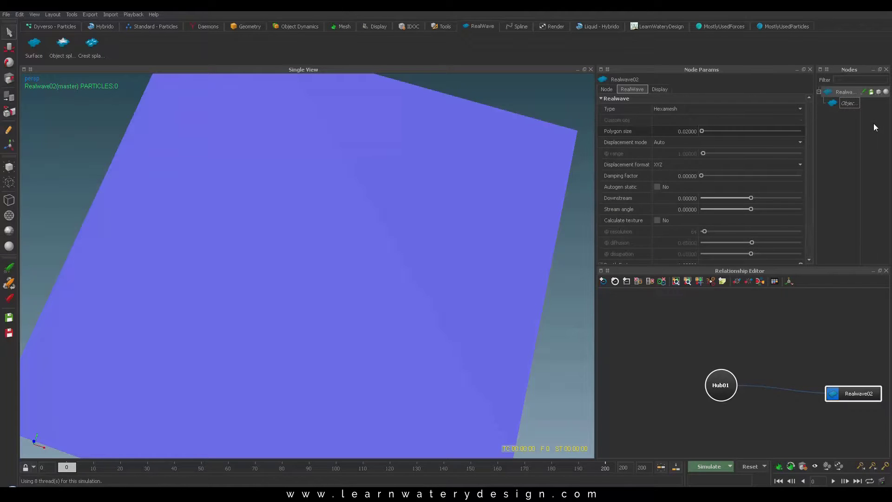
# Add a Spectrum wave to Realwave02 and preview the simulation with its default settings.
pyautogui.rightClick(840, 88)
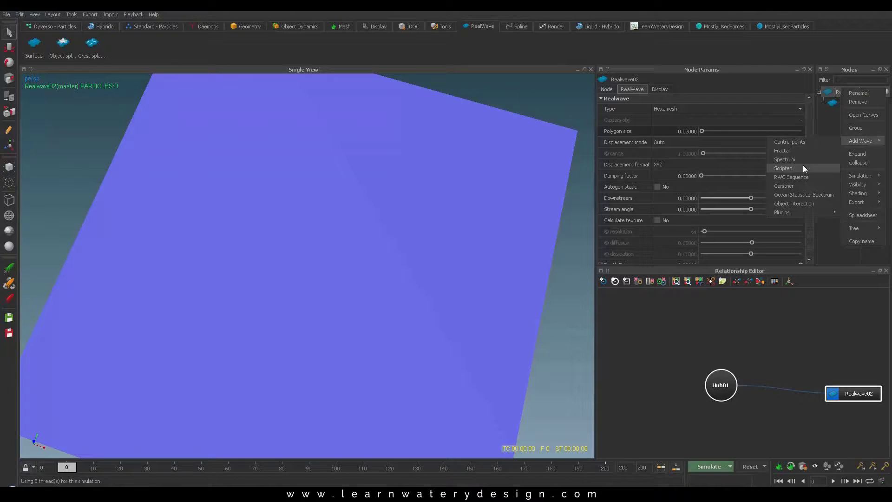
pyautogui.click(805, 161)
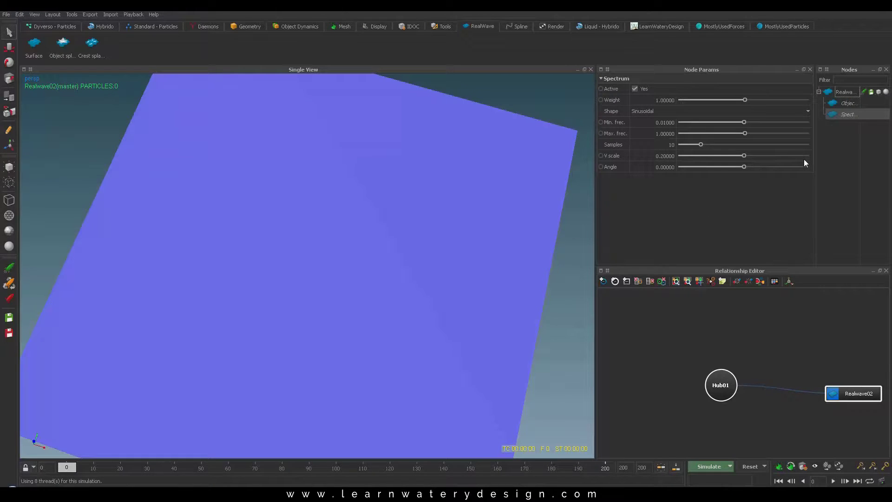
pyautogui.hotkey('alt', 'a')
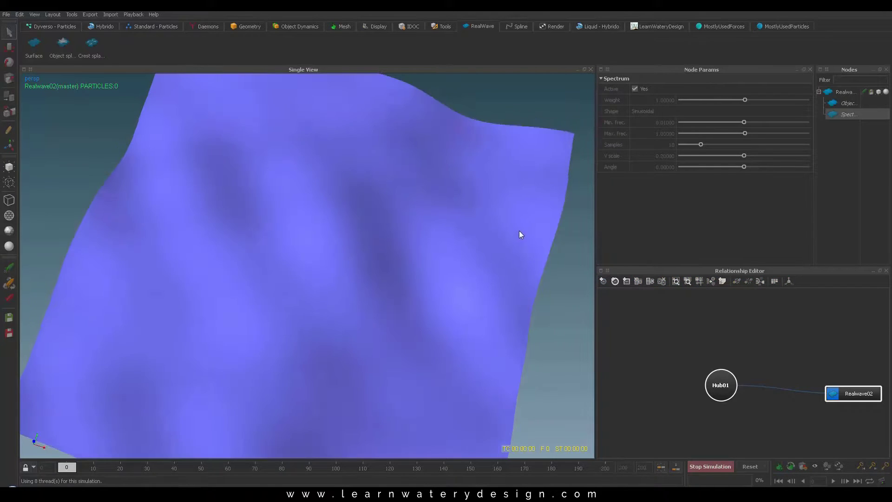
pyautogui.hotkey('ctrl', 'a')
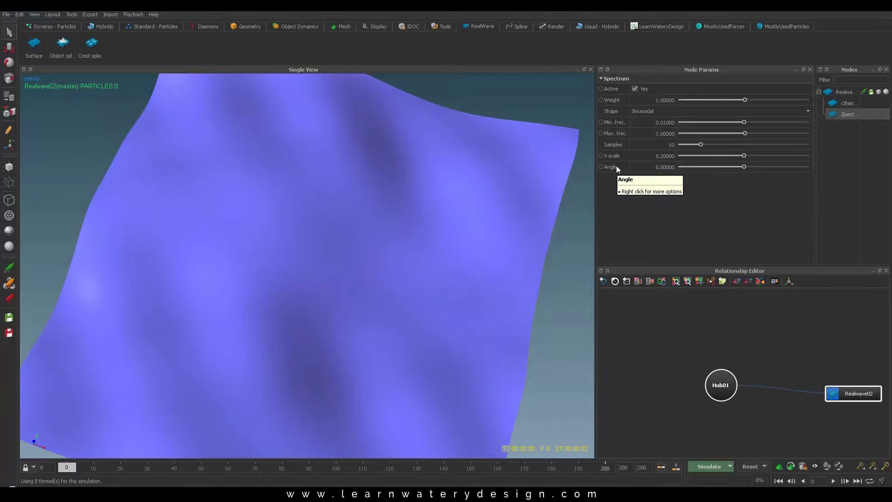
# Set the Spectrum wave's shape to Sharp.
pyautogui.click(638, 111)
pyautogui.click(639, 112)
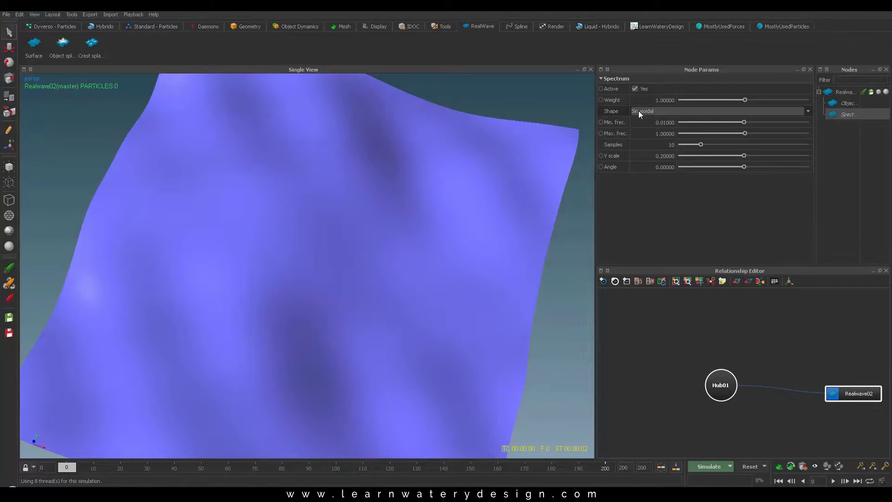
pyautogui.click(646, 113)
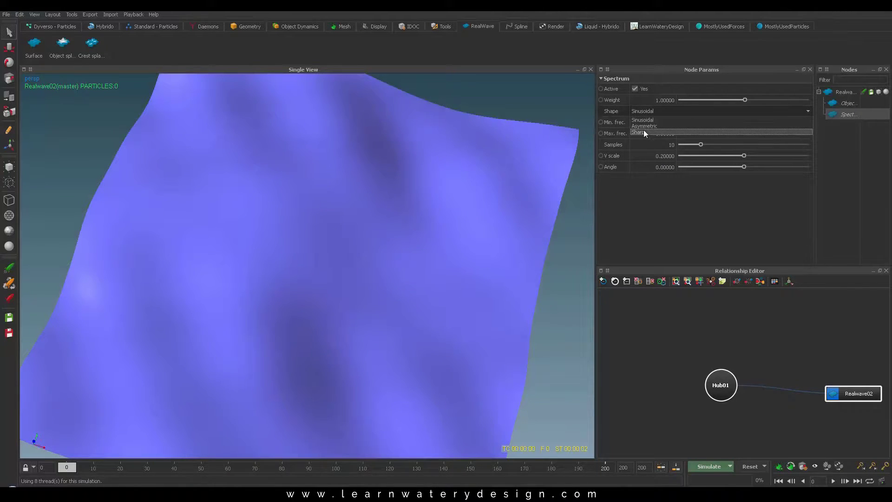
pyautogui.click(643, 130)
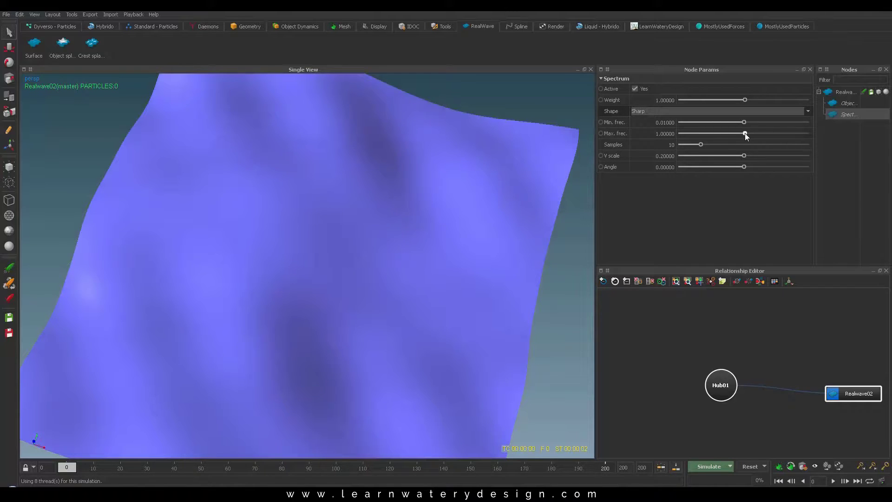
# Try a Spectrum maximum frequency of 7.875 and reset the scene to inspect the surface.
pyautogui.moveTo(745, 133); pyautogui.dragTo(753, 133)
pyautogui.click(422, 254)
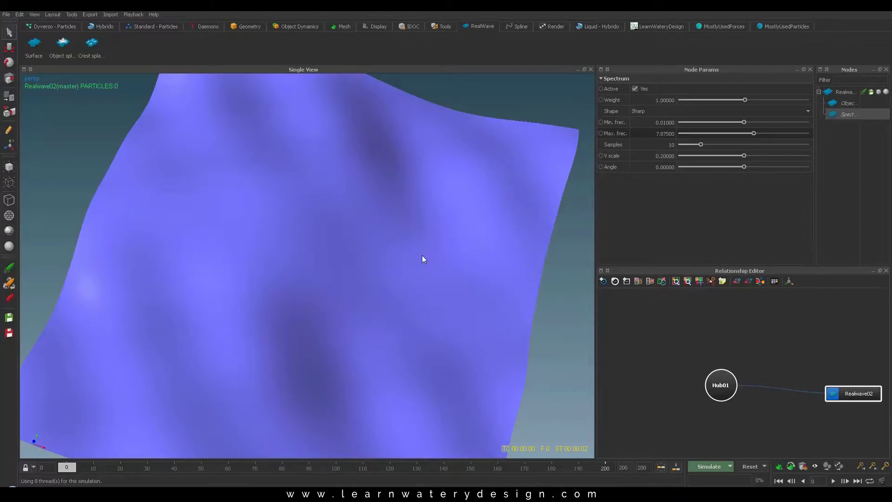
pyautogui.keyDown('alt'); pyautogui.moveTo(434, 256); pyautogui.dragTo(472, 191); pyautogui.keyUp('alt')
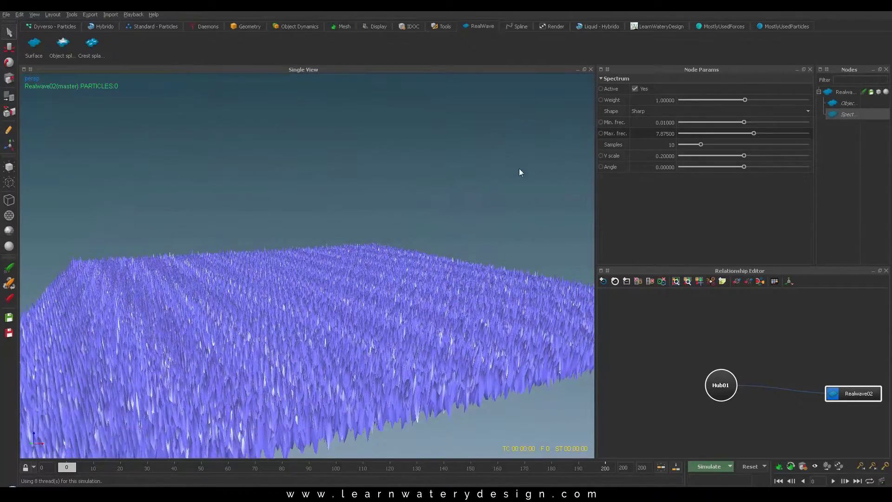
# Set the Spectrum wave's maximum frequency to 1 and reset the scene.
pyautogui.doubleClick(659, 131)
pyautogui.write('1')
pyautogui.press('Return')
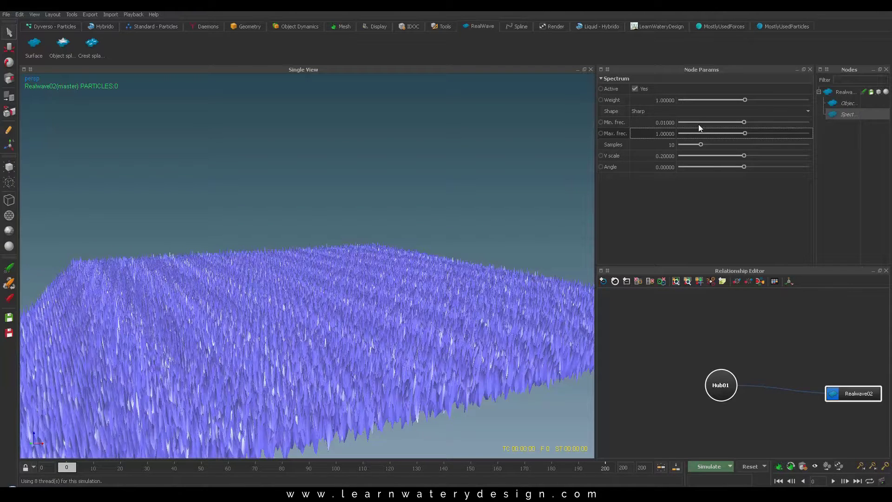
pyautogui.click(436, 253)
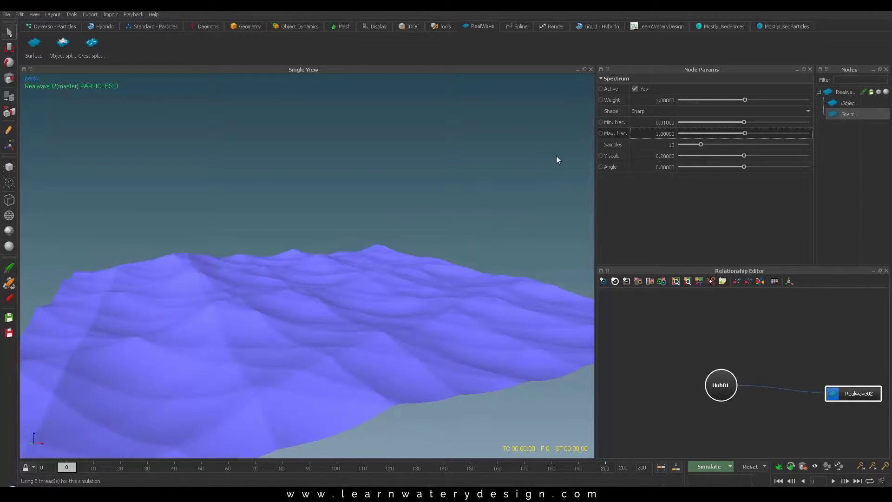
# Preview the simulation of the Sharp Spectrum wave from several angles and stop it.
pyautogui.keyDown('alt'); pyautogui.moveTo(324, 311); pyautogui.dragTo(366, 324); pyautogui.keyUp('alt')
pyautogui.hotkey('alt', 'a')
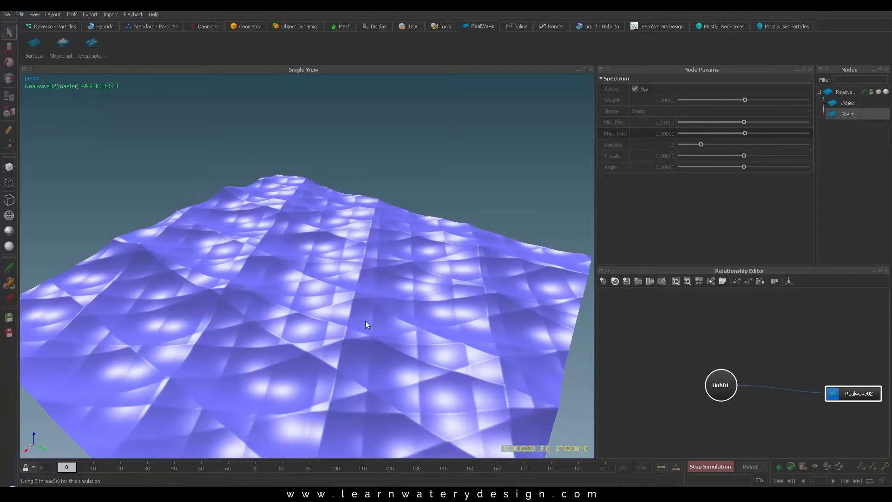
pyautogui.moveTo(372, 327)
pyautogui.keyDown('alt'); pyautogui.mouseDown()
pyautogui.moveTo(374, 336)
pyautogui.moveTo(317, 333)
pyautogui.moveTo(382, 333)
pyautogui.mouseUp(); pyautogui.keyUp('alt')
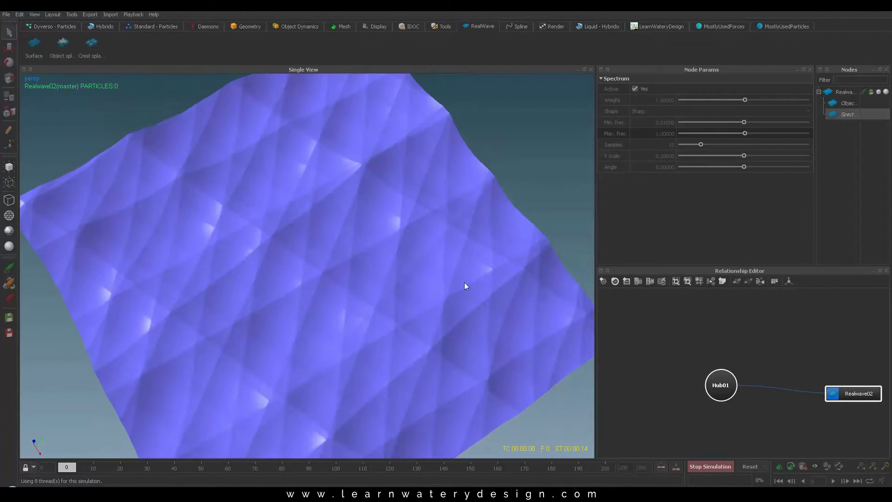
pyautogui.press('Escape')
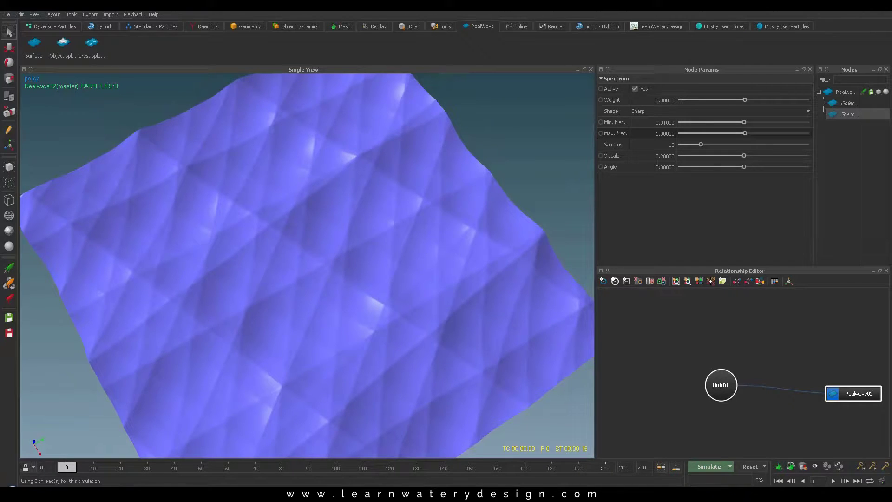
# Set the Spectrum wave's samples to 23, reset the scene and preview the simulation up close.
pyautogui.moveTo(700, 145); pyautogui.dragTo(735, 145)
pyautogui.click(426, 252)
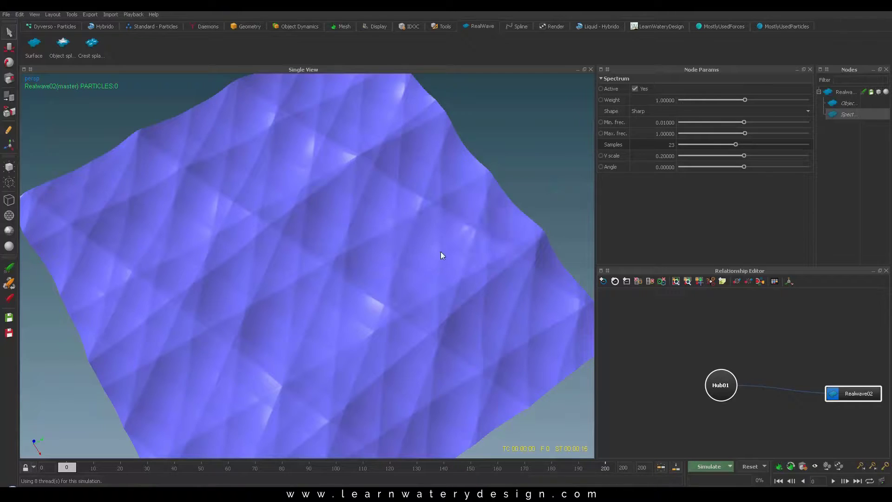
pyautogui.hotkey('ctrl', 'a')
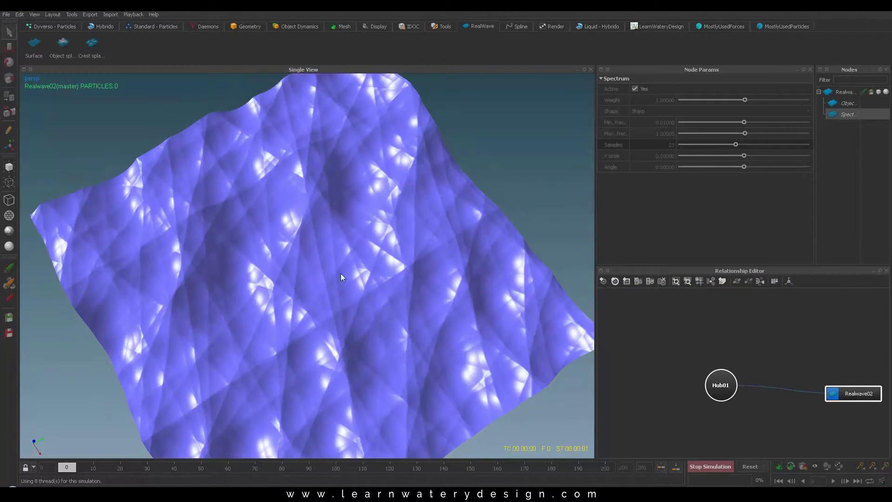
pyautogui.keyDown('alt'); pyautogui.moveTo(415, 306); pyautogui.dragTo(348, 364); pyautogui.keyUp('alt')
pyautogui.scroll(5, 333, 286)
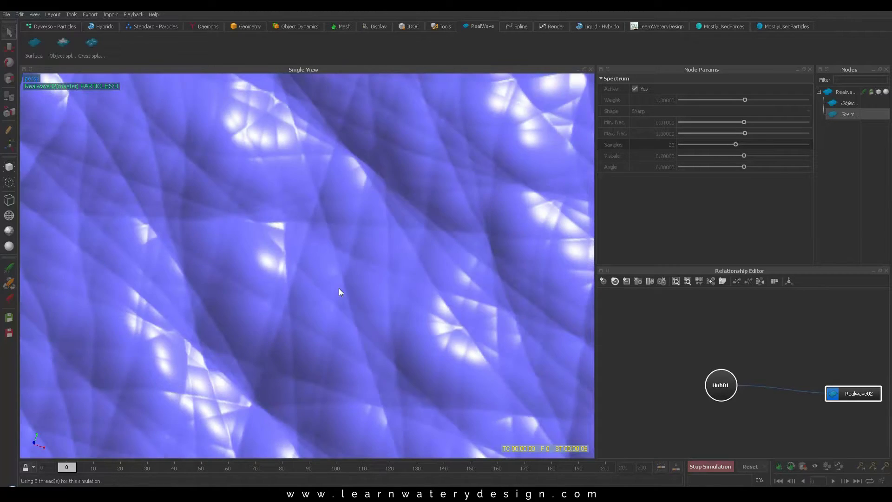
pyautogui.keyDown('alt'); pyautogui.moveTo(338, 287); pyautogui.dragTo(375, 230); pyautogui.keyUp('alt')
pyautogui.hotkey('ctrl', 'a')
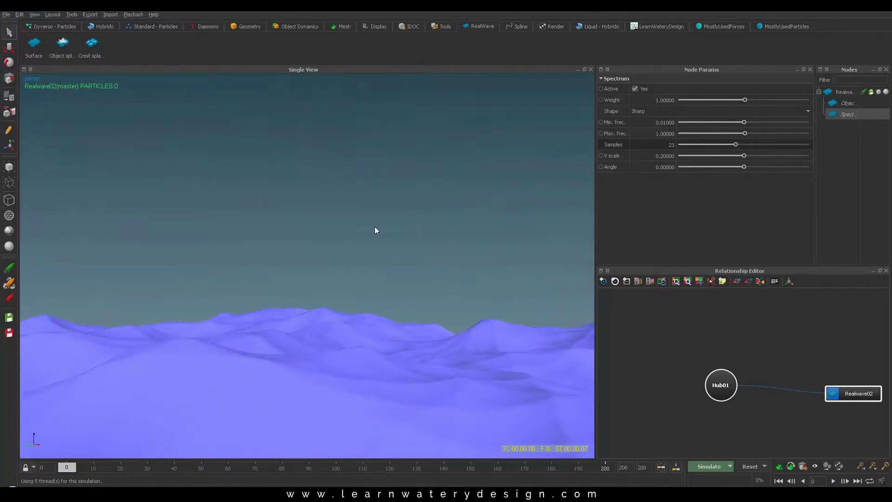
# Simulate the ocean surface briefly, stop the simulation to inspect the waves, and save the scene.
pyautogui.hotkey('ctrl', 'a')
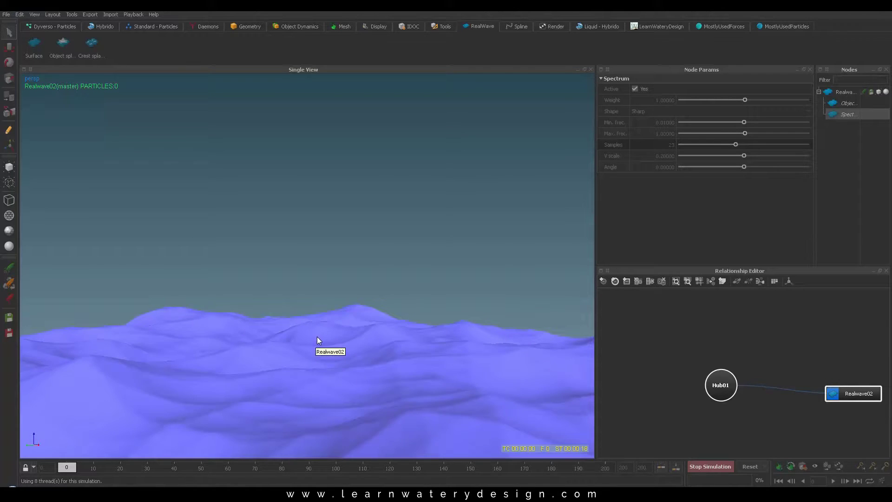
pyautogui.press('Escape')
pyautogui.moveTo(385, 289)
pyautogui.keyDown('alt'); pyautogui.mouseDown()
pyautogui.moveTo(362, 302)
pyautogui.moveTo(436, 307)
pyautogui.moveTo(396, 239)
pyautogui.moveTo(420, 295)
pyautogui.moveTo(402, 297)
pyautogui.moveTo(412, 306)
pyautogui.moveTo(378, 292)
pyautogui.moveTo(381, 275)
pyautogui.mouseUp(); pyautogui.keyUp('alt')
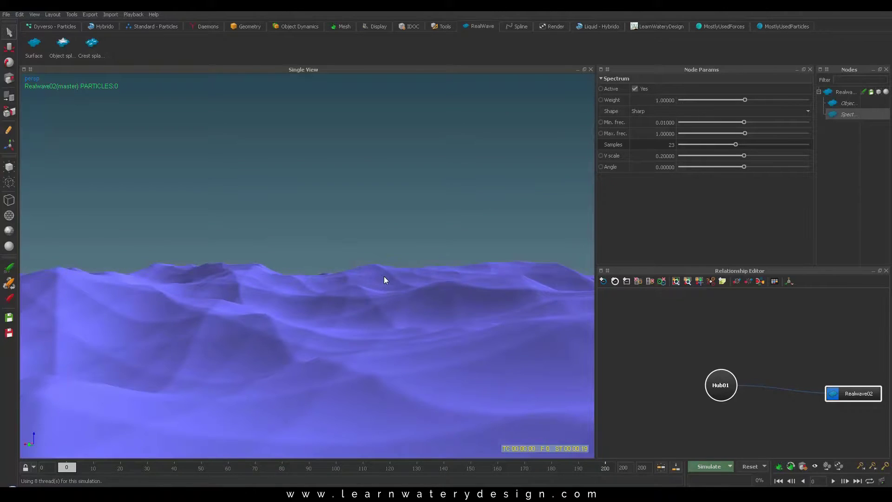
pyautogui.hotkey('ctrl', 's')
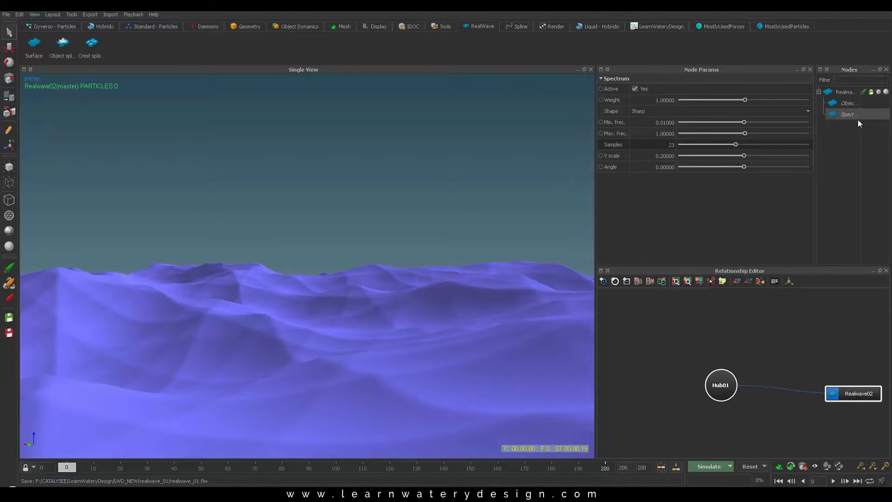
# Add a cube above the ocean surface and rotate it to about -33, -38 and -23 degrees.
pyautogui.click(847, 103)
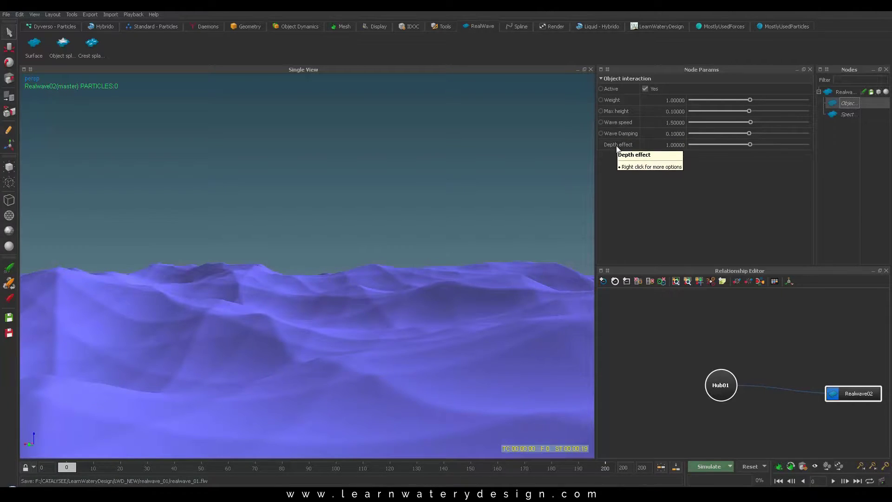
pyautogui.click(247, 28)
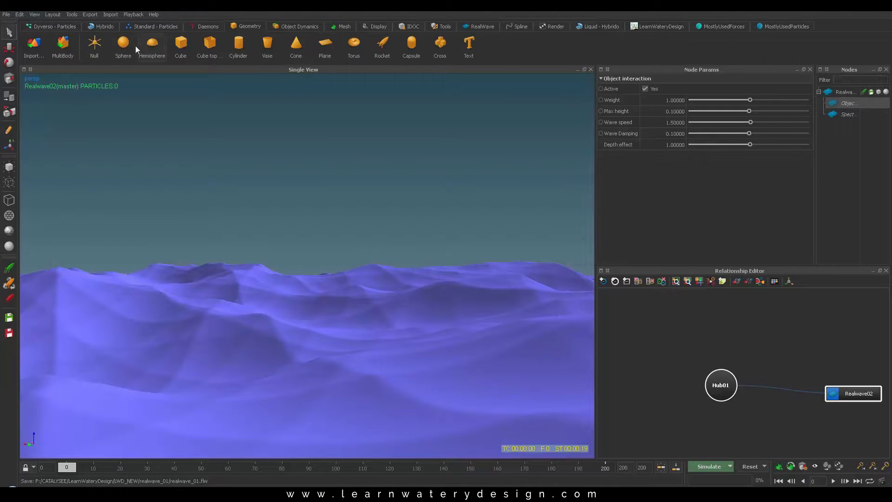
pyautogui.click(181, 44)
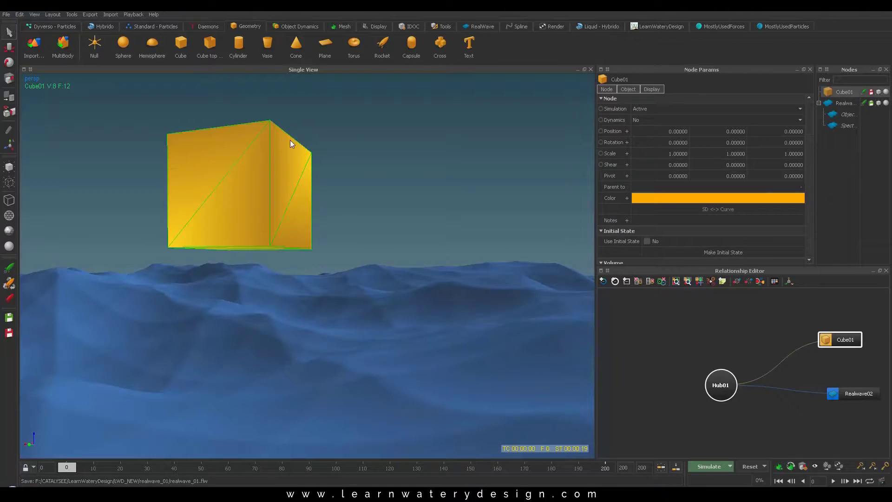
pyautogui.press('z')
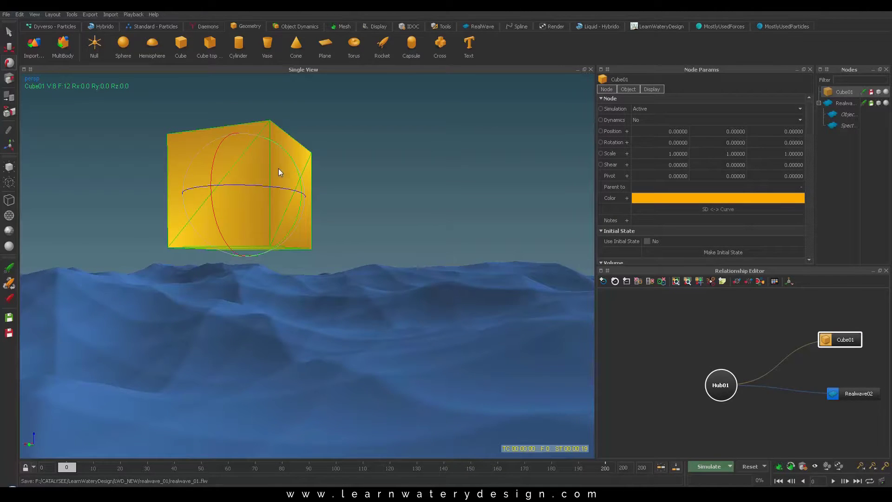
pyautogui.moveTo(300, 179); pyautogui.dragTo(227, 180)
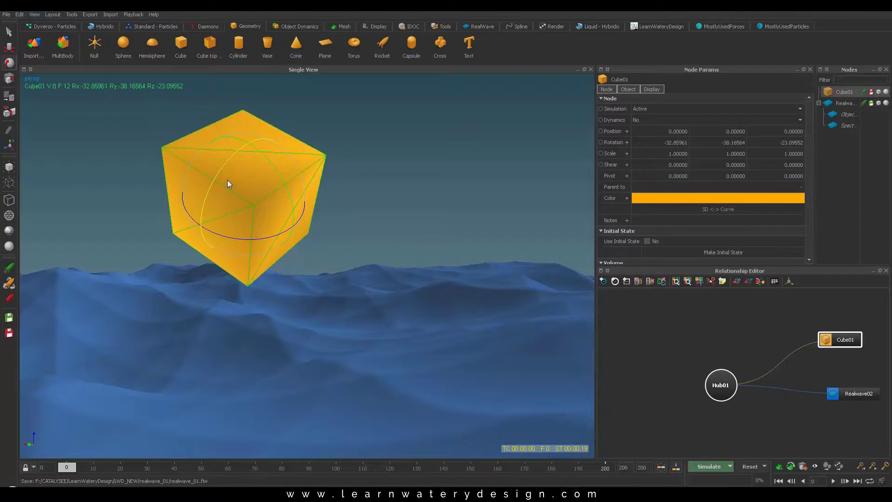
# Move the cube to about -0.47, -0.52, 0 and scale it uniformly to about 0.56.
pyautogui.press('x')
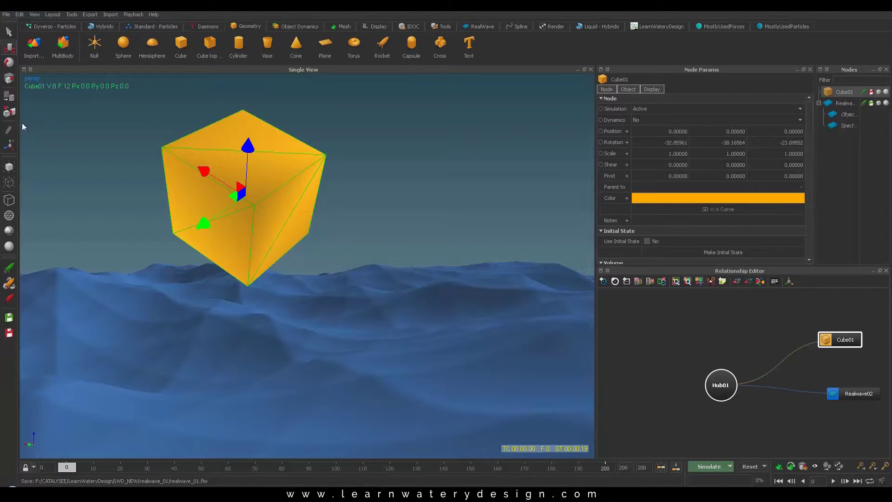
pyautogui.click(10, 145)
pyautogui.moveTo(213, 187); pyautogui.dragTo(294, 202)
pyautogui.press('v')
pyautogui.press('z')
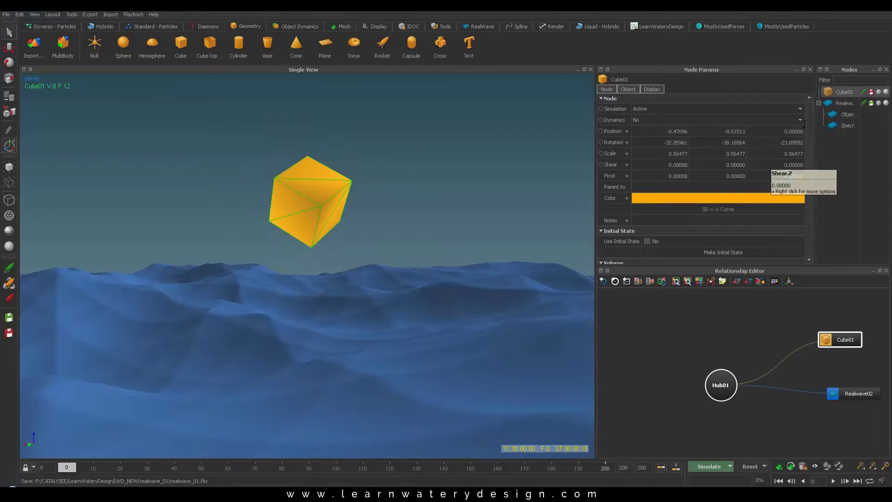
# Display the cube as a bounding box instead of a shaded solid.
pyautogui.click(878, 93)
pyautogui.click(878, 92)
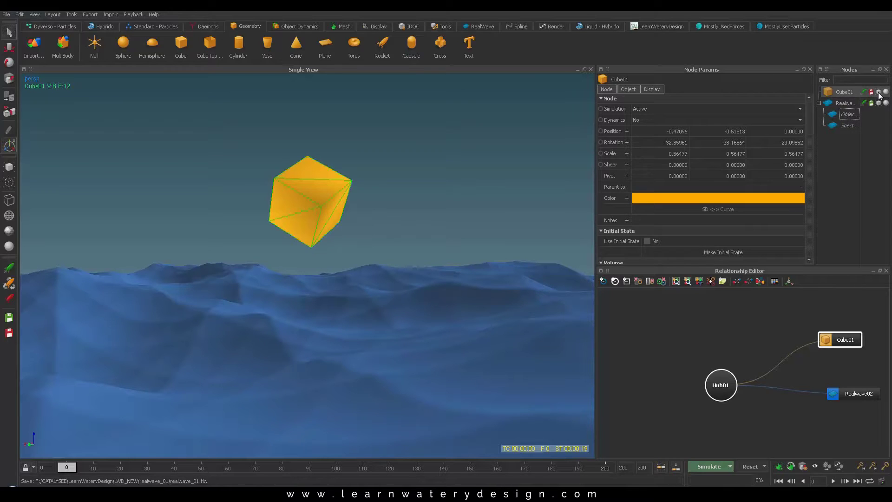
pyautogui.click(885, 92)
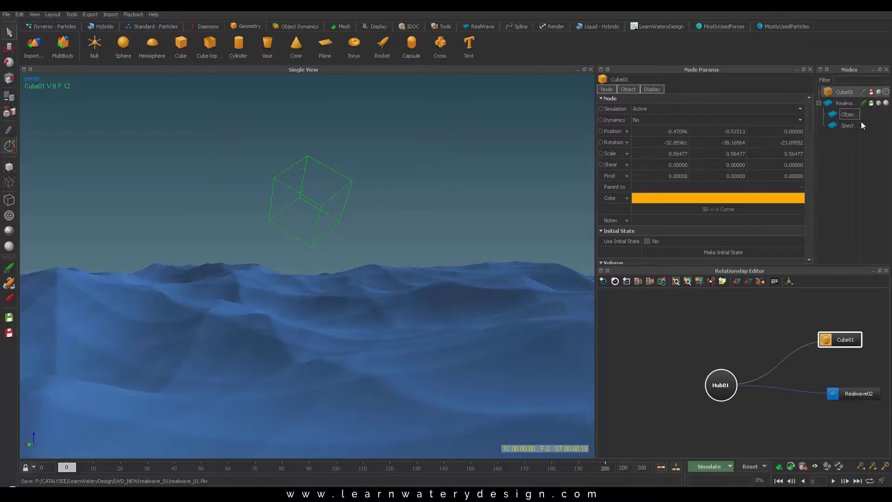
# Lower the cube into the water to a Z position of about -1.01 and reset the scene.
pyautogui.click(843, 91)
pyautogui.press('w')
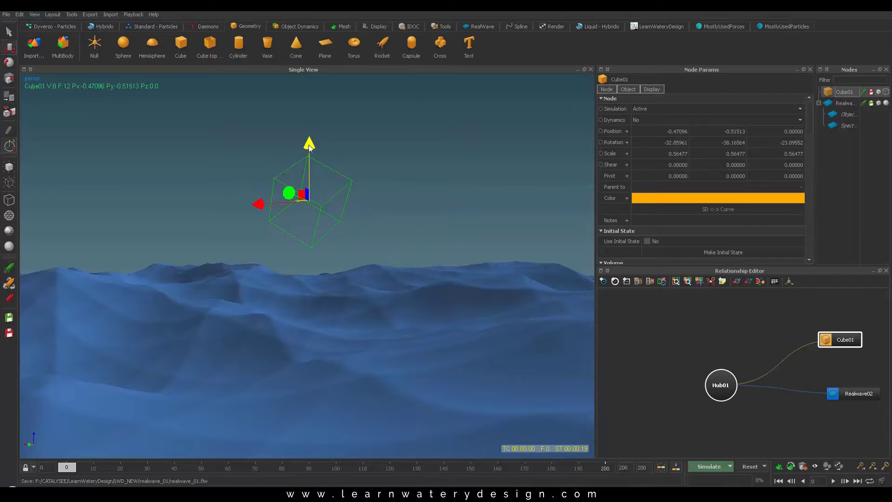
pyautogui.moveTo(309, 145); pyautogui.dragTo(309, 239)
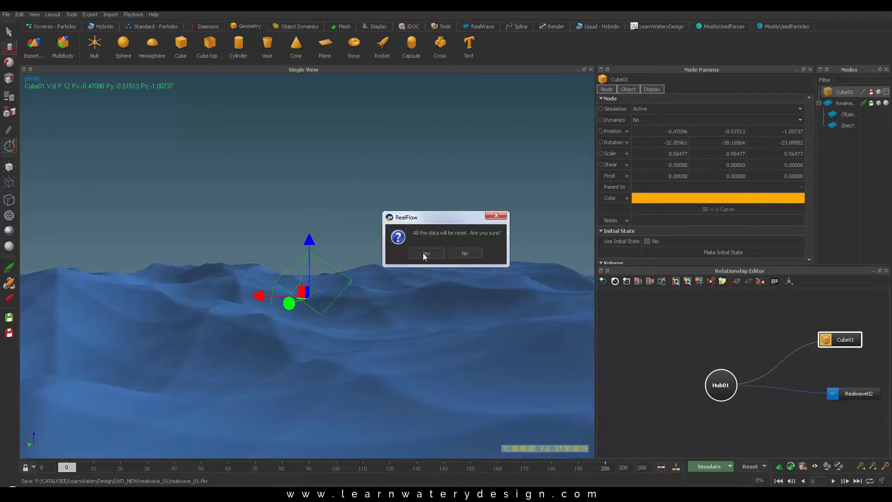
pyautogui.click(425, 253)
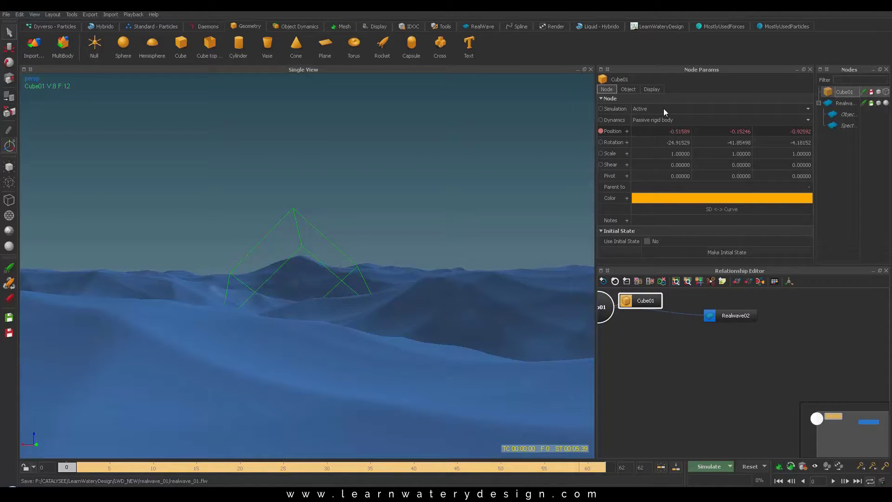
# Choose Passive rigid body for the cube's dynamics.
pyautogui.click(649, 121)
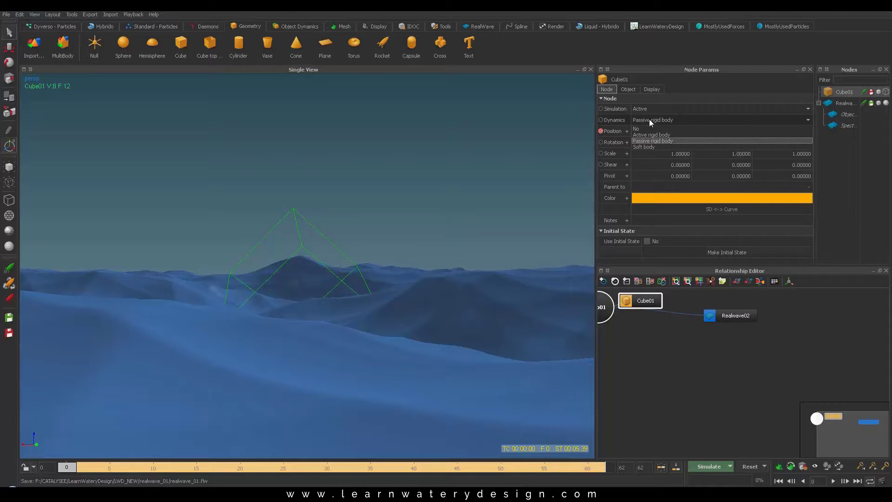
pyautogui.click(662, 140)
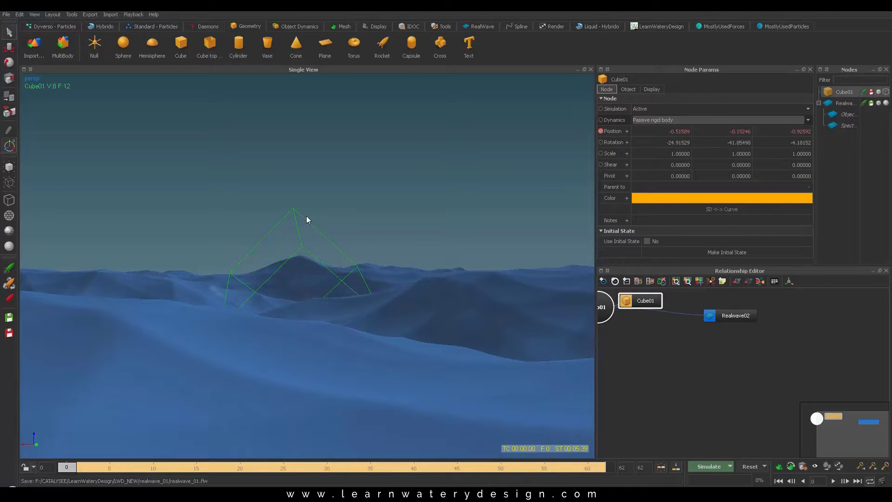
pyautogui.press('w')
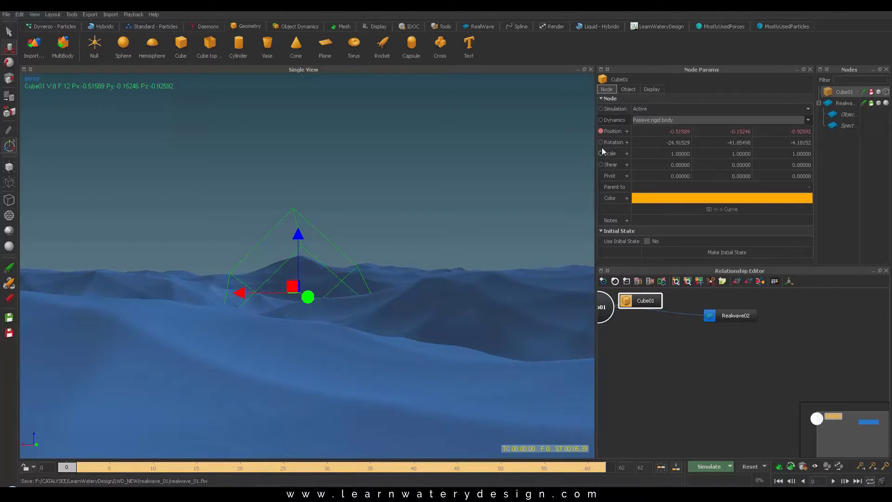
pyautogui.press('q')
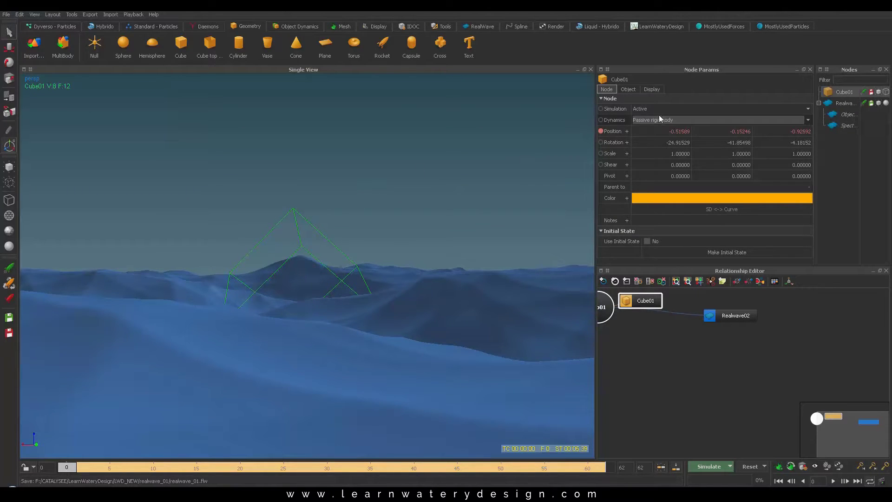
# Play back the cached simulation, stop it, and scrub to frame 30 with nothing selected.
pyautogui.hotkey('alt', 'a')
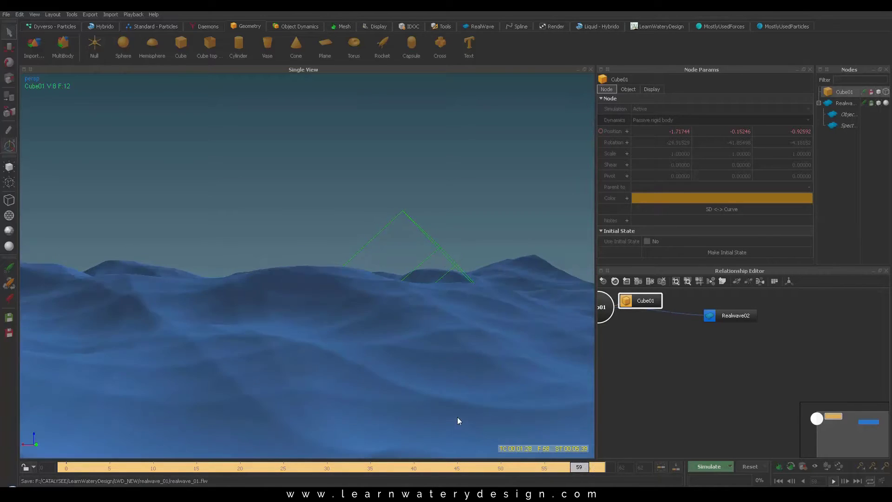
pyautogui.press('Escape')
pyautogui.moveTo(263, 468); pyautogui.dragTo(299, 467)
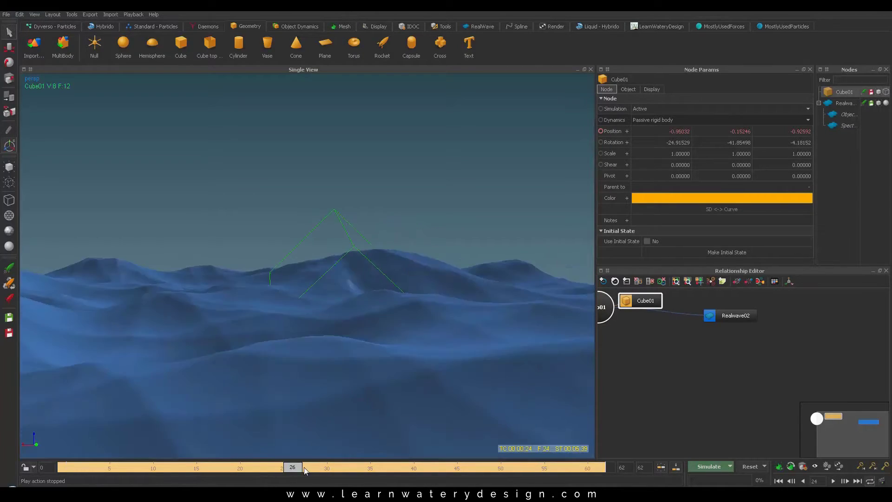
pyautogui.hotkey('alt', 'd')
pyautogui.moveTo(300, 305); pyautogui.dragTo(302, 326)
pyautogui.hotkey('alt', 'd')
pyautogui.click(303, 326)
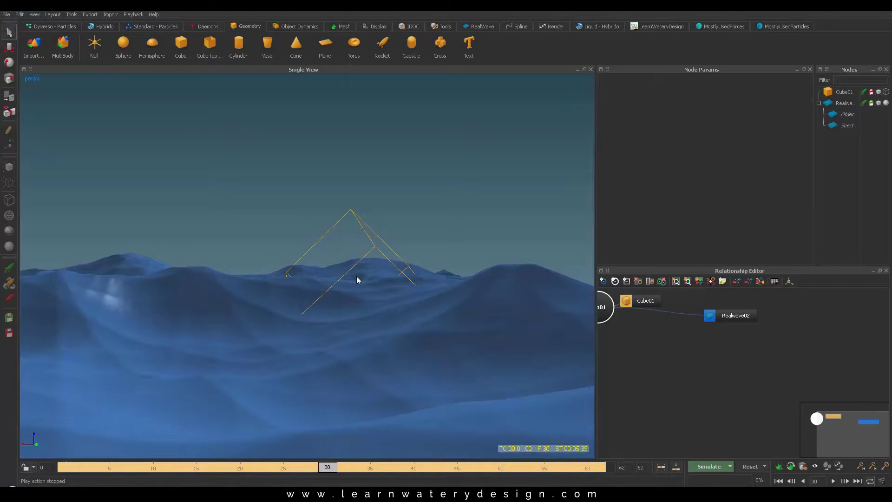
# Scrub through the first frames and examine the ripples around the cube from a higher angle.
pyautogui.keyDown('alt'); pyautogui.moveTo(333, 291); pyautogui.dragTo(342, 321); pyautogui.keyUp('alt')
pyautogui.moveTo(112, 467); pyautogui.dragTo(124, 468)
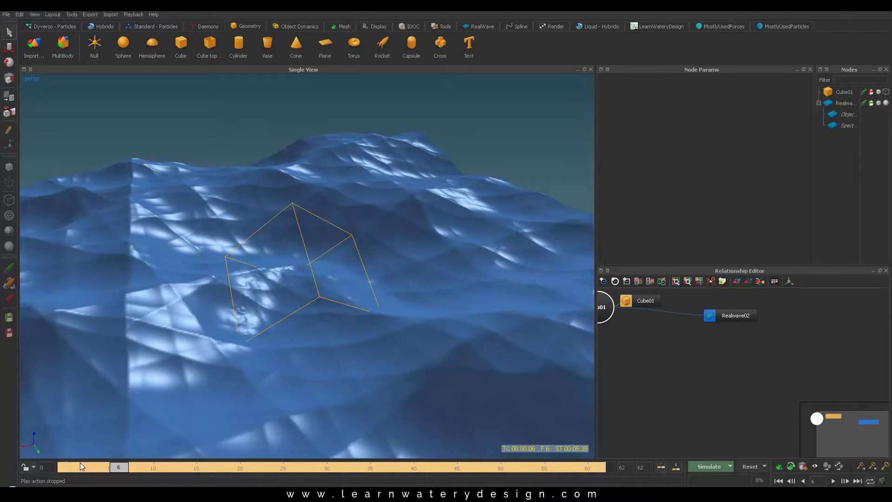
pyautogui.moveTo(80, 464); pyautogui.dragTo(136, 470)
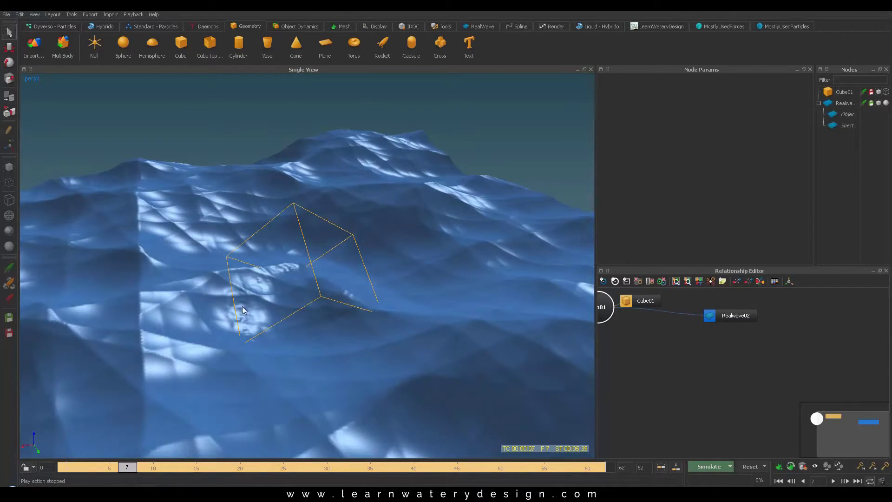
# Review the RealWave, object interaction and cube parameters, and play the cached animation on to frame 11.
pyautogui.click(844, 104)
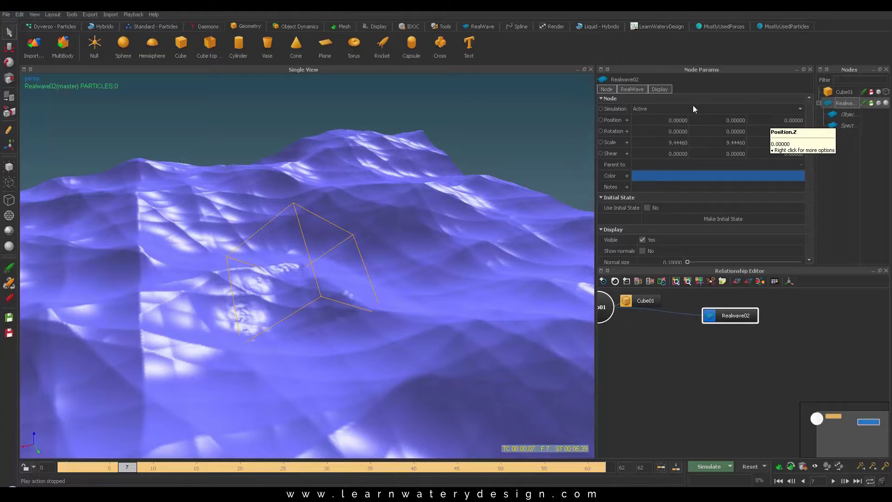
pyautogui.click(635, 90)
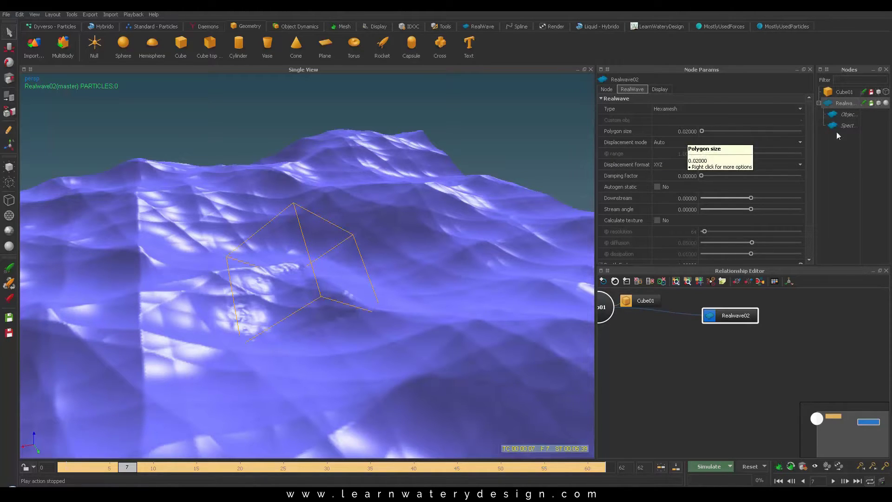
pyautogui.click(847, 116)
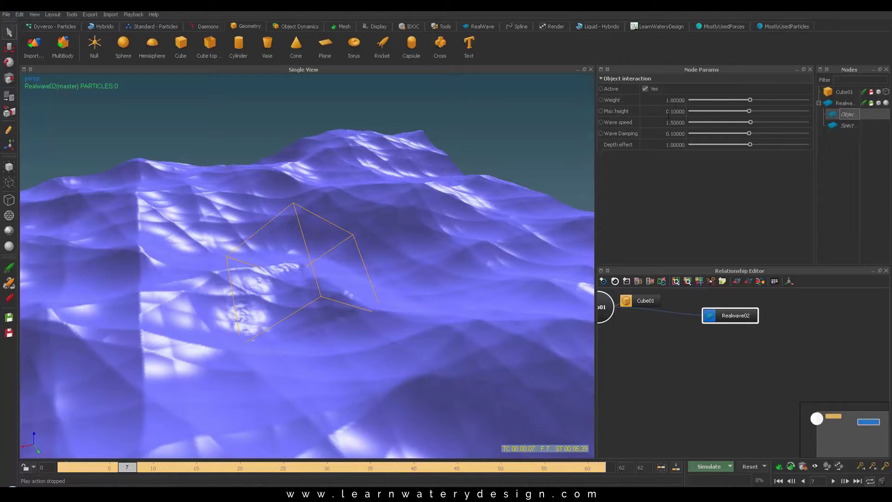
pyautogui.click(844, 92)
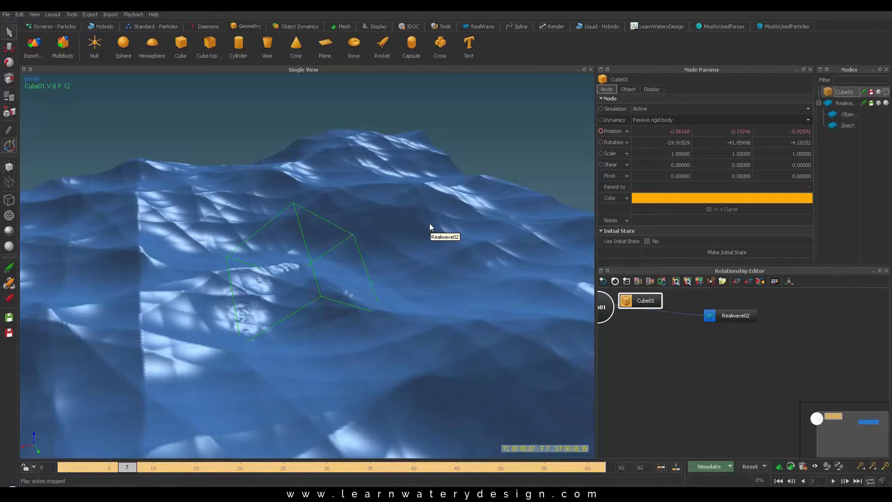
pyautogui.press('space')
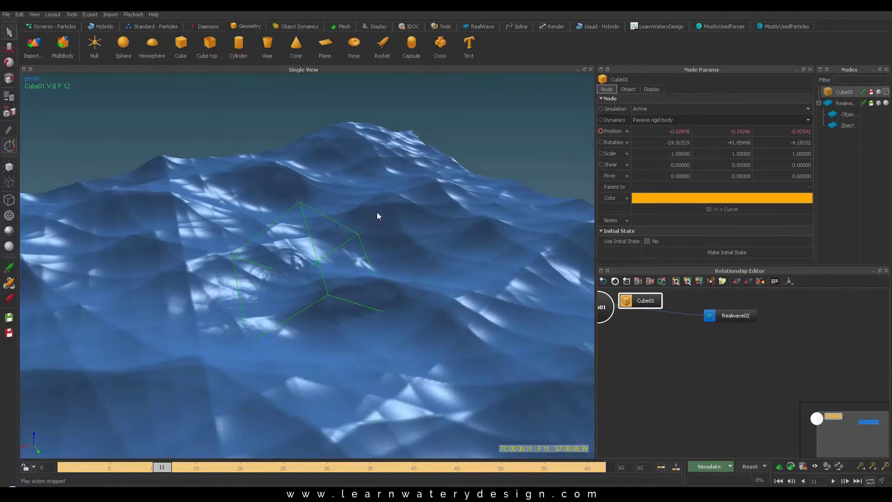
# Start a video preview of the cached frames and check its destination path.
pyautogui.click(133, 15)
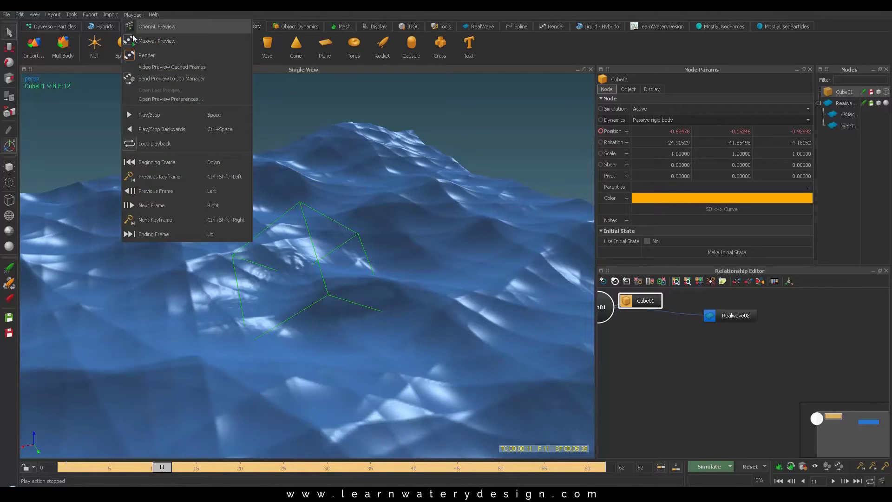
pyautogui.click(151, 66)
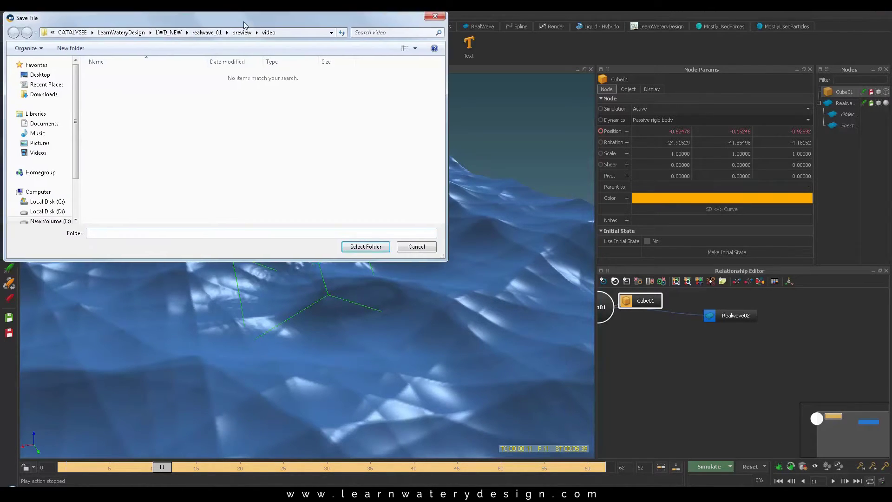
pyautogui.moveTo(243, 21); pyautogui.dragTo(288, 53)
pyautogui.click(344, 70)
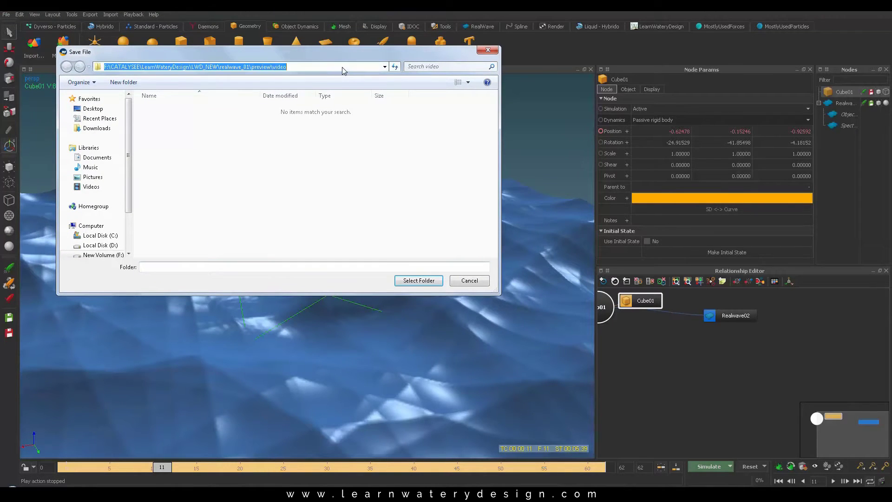
# Create a folder named realwaveObj_01 inside the preview video directory and choose it as the destination for the video preview.
pyautogui.rightClick(296, 163)
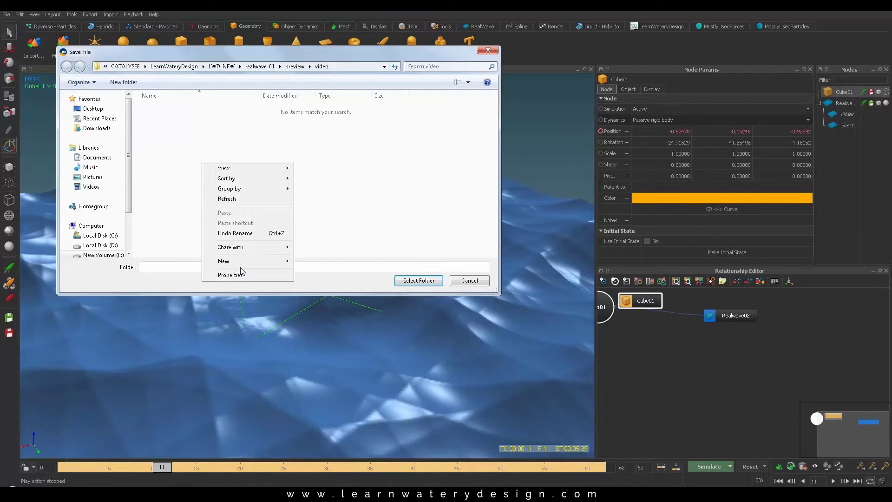
pyautogui.moveTo(251, 260)
pyautogui.click(184, 262)
pyautogui.write('realwaveObj_01')
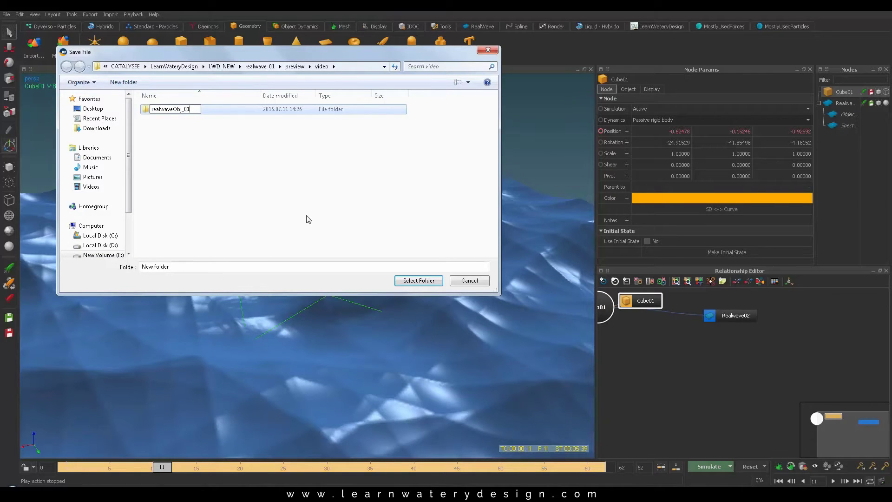
pyautogui.click(306, 216)
pyautogui.click(177, 113)
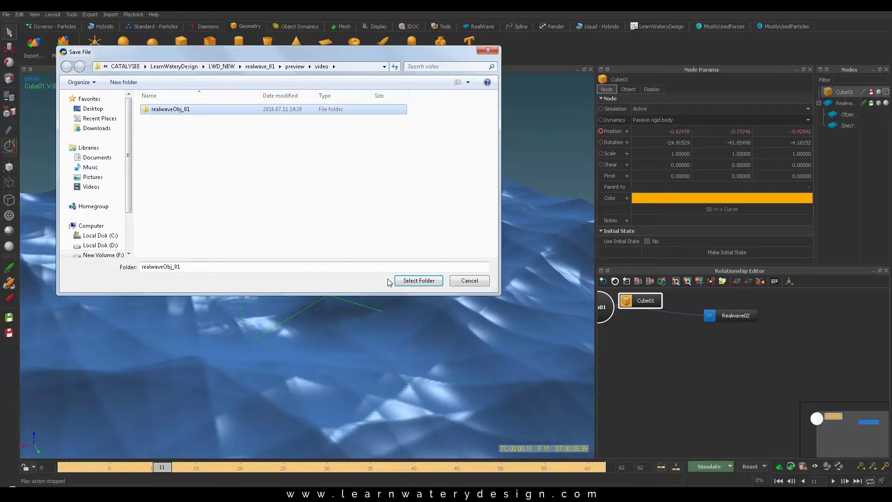
pyautogui.click(419, 280)
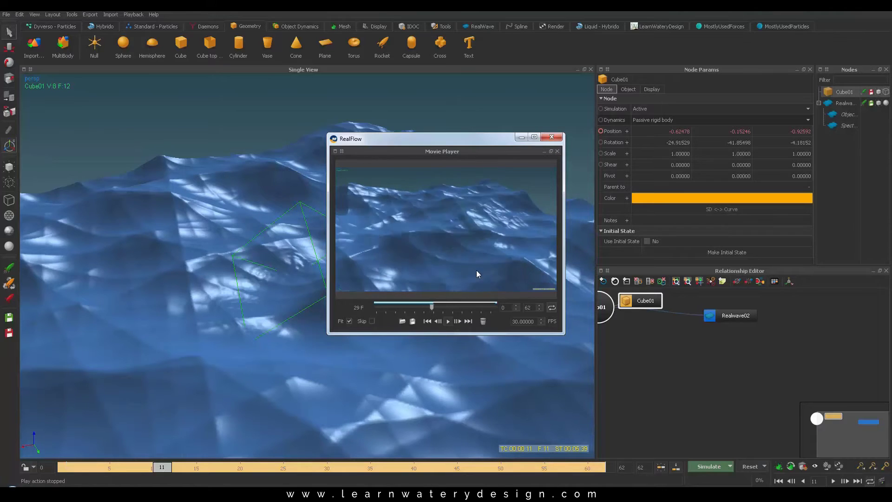
# Play and scrub through the rendered preview in the Movie Player, then close the player.
pyautogui.moveTo(462, 139); pyautogui.dragTo(390, 119)
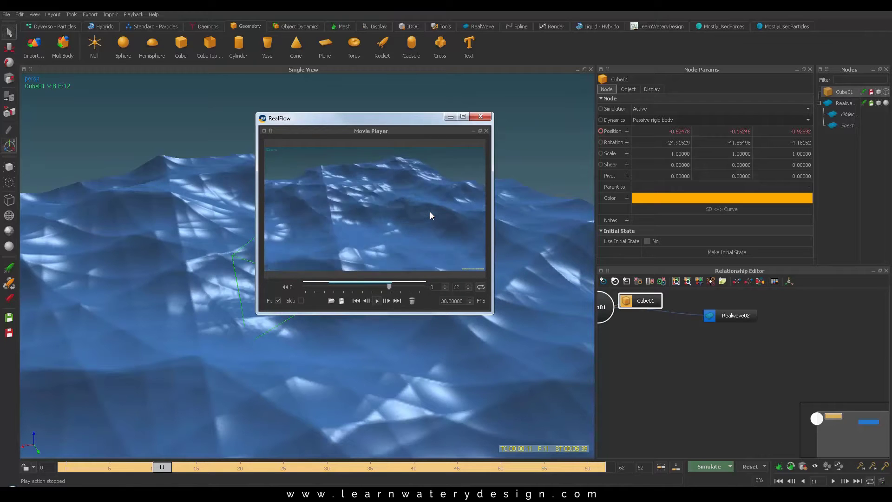
pyautogui.click(378, 301)
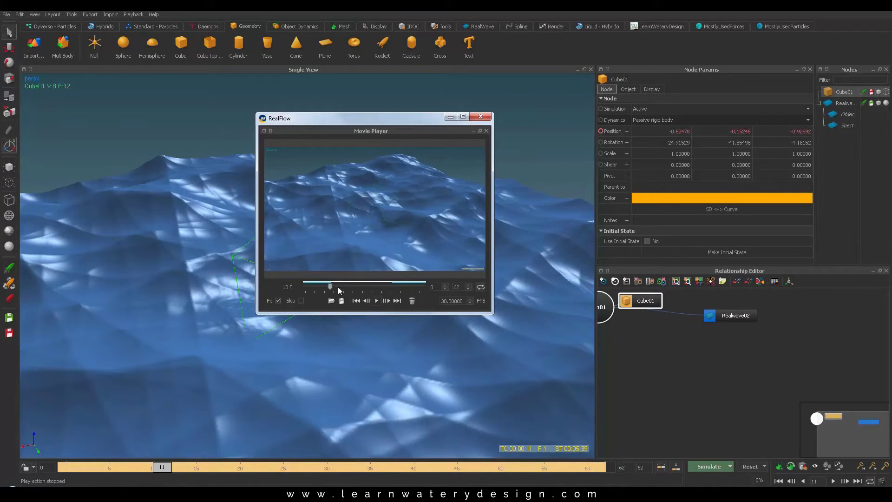
pyautogui.click(385, 284)
pyautogui.click(369, 301)
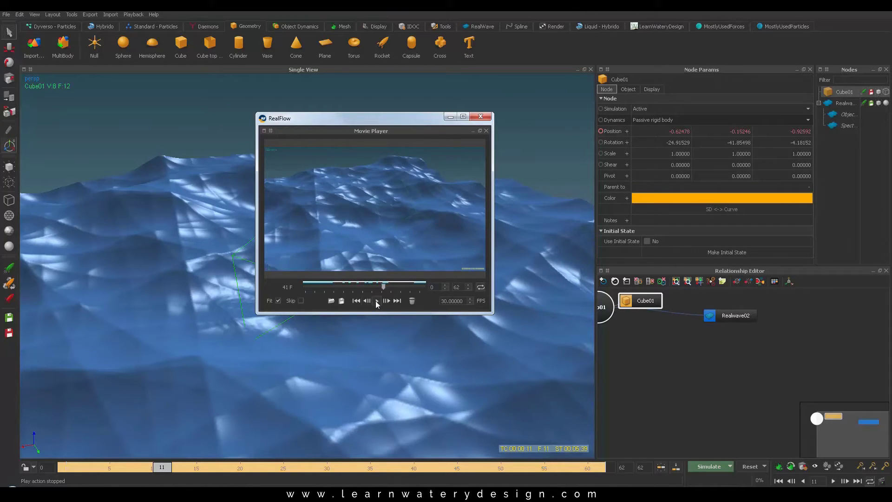
pyautogui.click(377, 301)
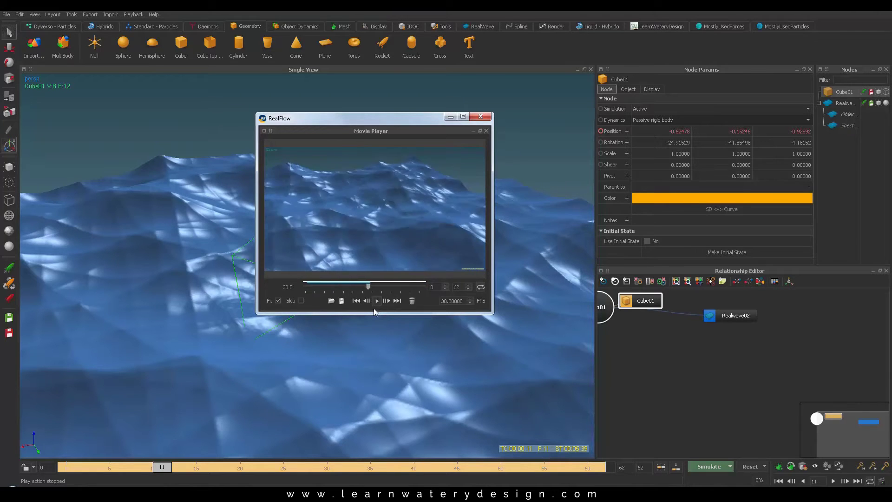
pyautogui.click(481, 116)
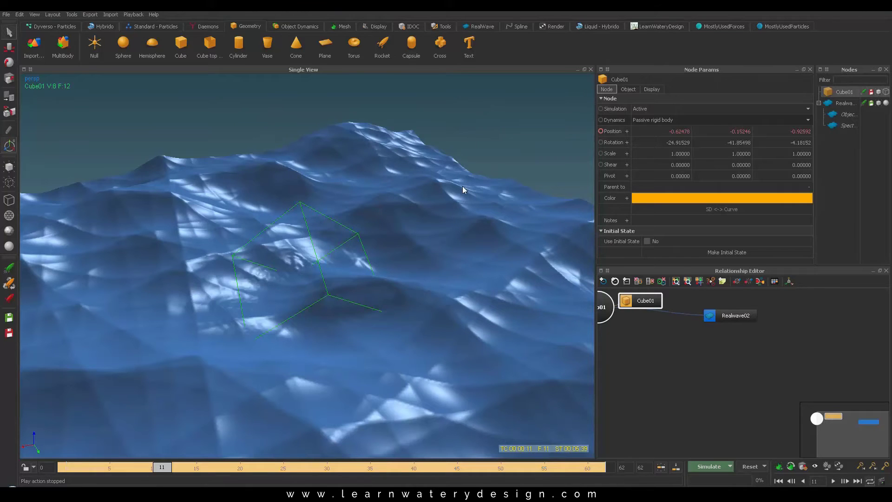
# Try raising the cube vertically out of the waves at frame 11, then undo the cube's moves.
pyautogui.moveTo(408, 281)
pyautogui.keyDown('alt'); pyautogui.mouseDown()
pyautogui.moveTo(403, 289)
pyautogui.moveTo(441, 283)
pyautogui.moveTo(417, 286)
pyautogui.mouseUp(); pyautogui.keyUp('alt')
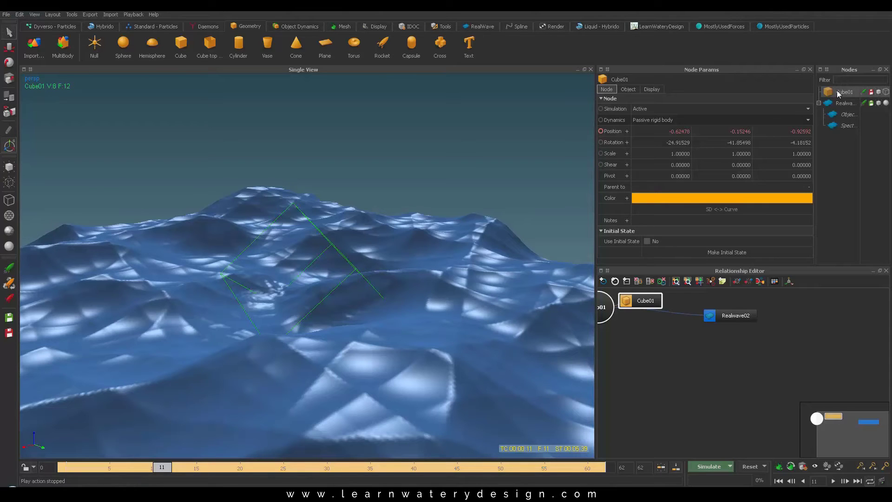
pyautogui.press('w')
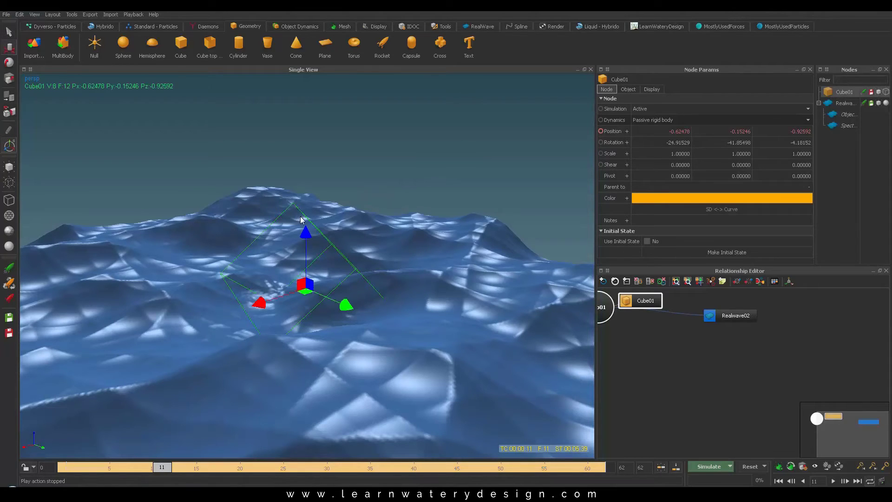
pyautogui.moveTo(309, 234); pyautogui.dragTo(333, 157)
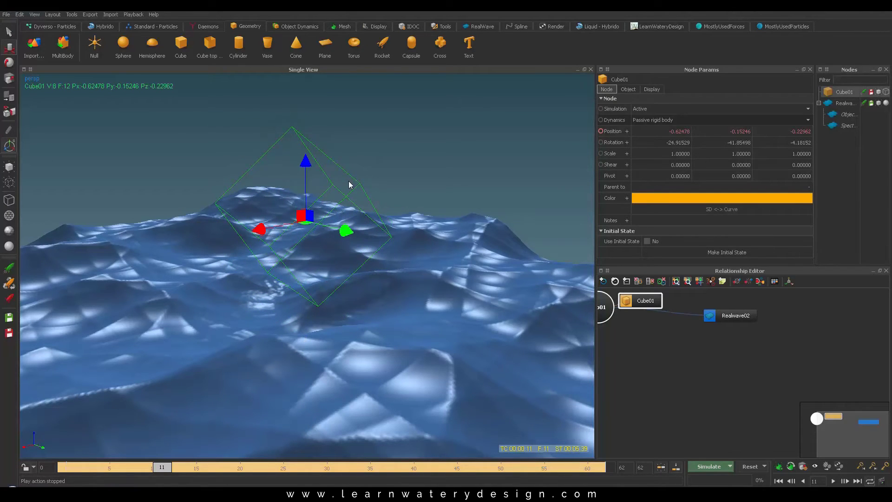
pyautogui.hotkey('ctrl', 'z')
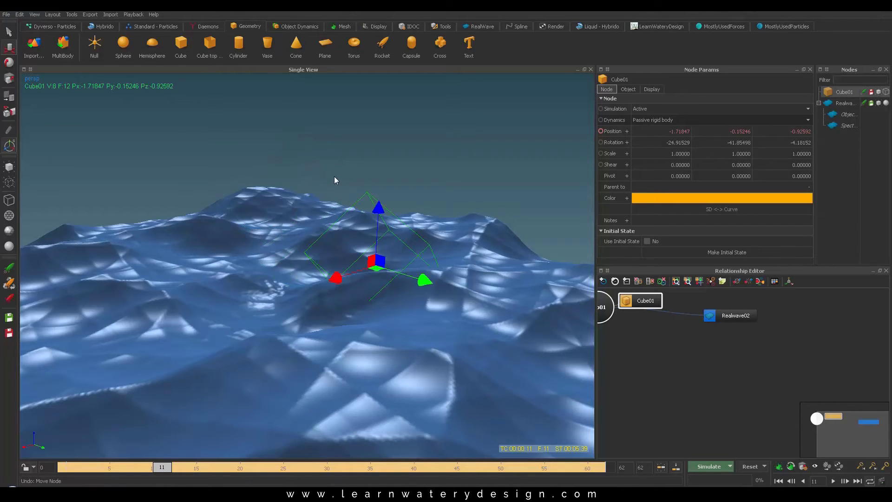
pyautogui.press('q')
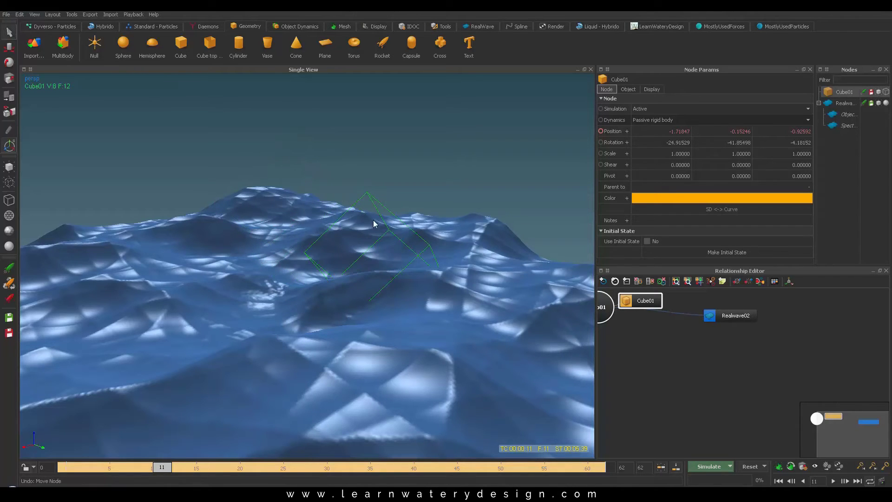
# Add a sphere to the scene and scale it down uniformly to about 0.19.
pyautogui.click(124, 47)
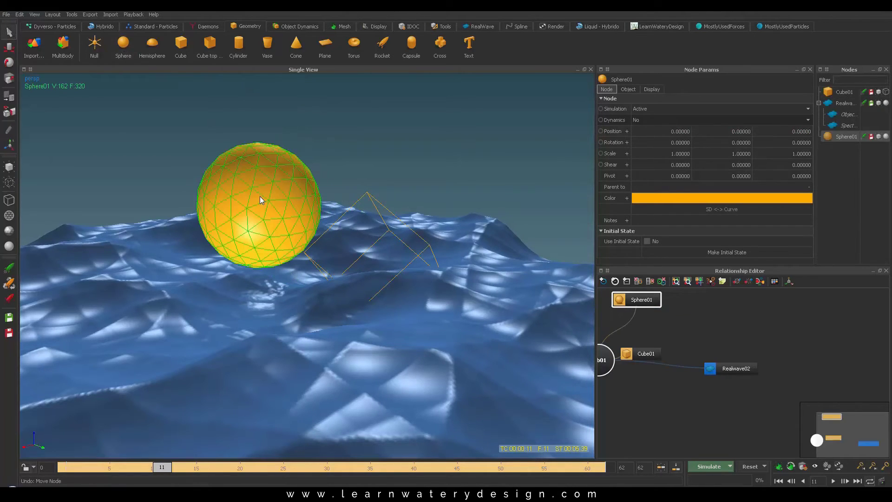
pyautogui.press('r')
pyautogui.moveTo(260, 204); pyautogui.dragTo(214, 211)
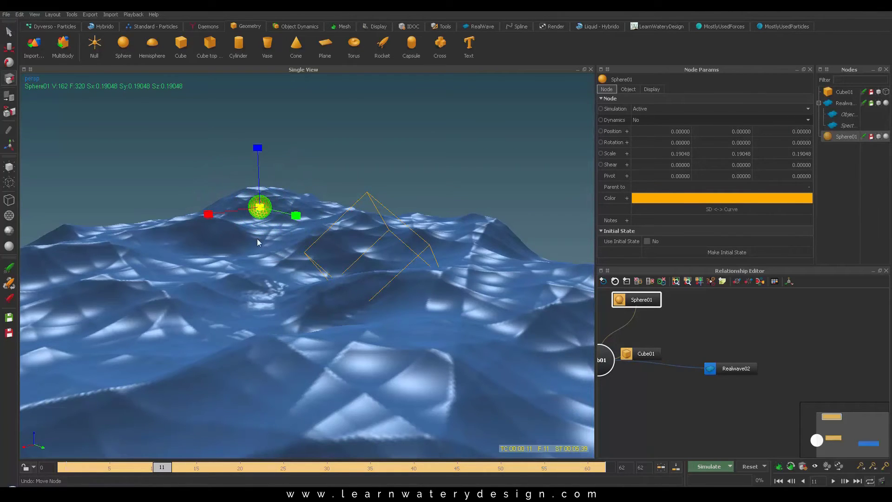
# Delete the Spectrum wave from Realwave02 and reset the simulation to frame 0 so the surface is flat.
pyautogui.click(847, 125)
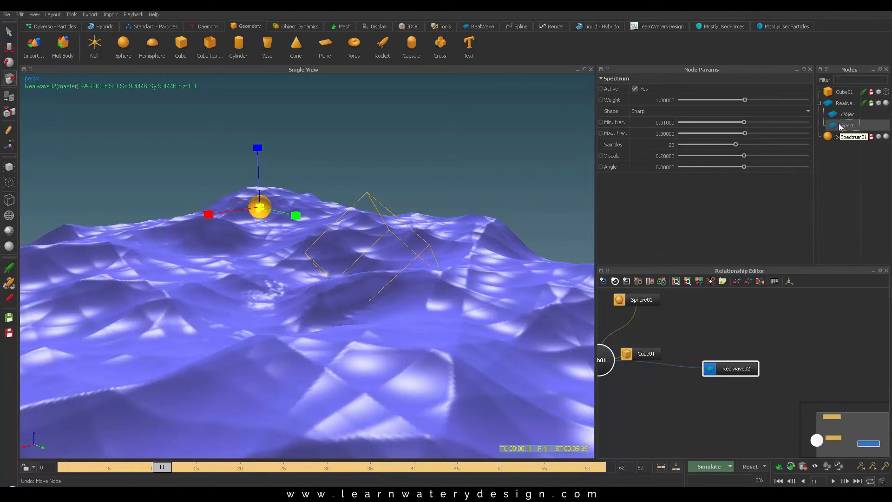
pyautogui.press('Delete')
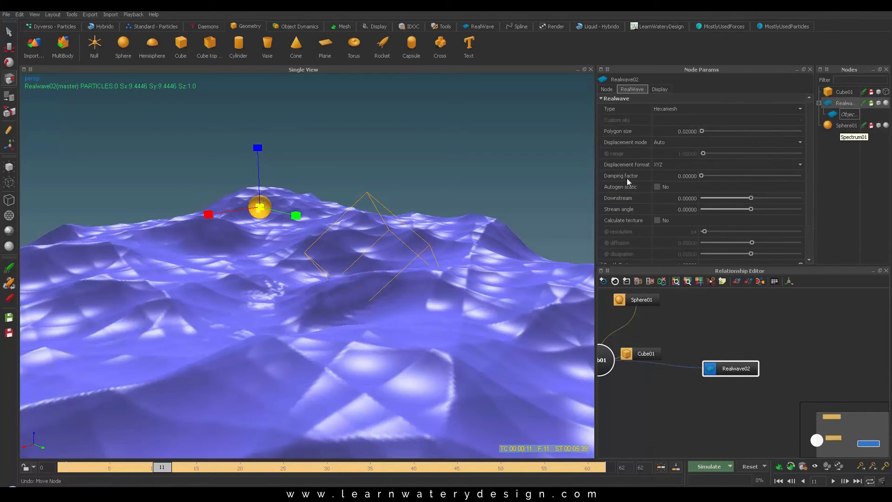
pyautogui.click(423, 253)
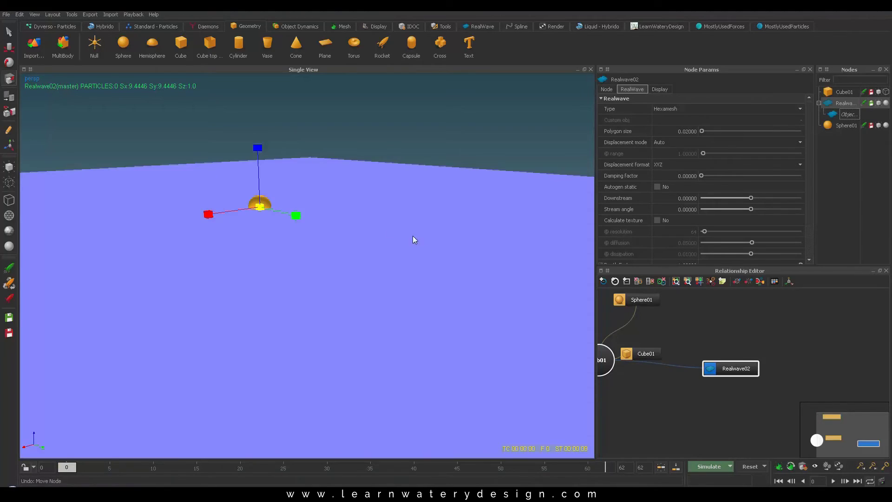
# Undo the accidental move, select the sphere and raise it to a Z position of about 0.18.
pyautogui.press('w')
pyautogui.moveTo(259, 164); pyautogui.dragTo(256, 99)
pyautogui.hotkey('ctrl', 'z')
pyautogui.click(269, 204)
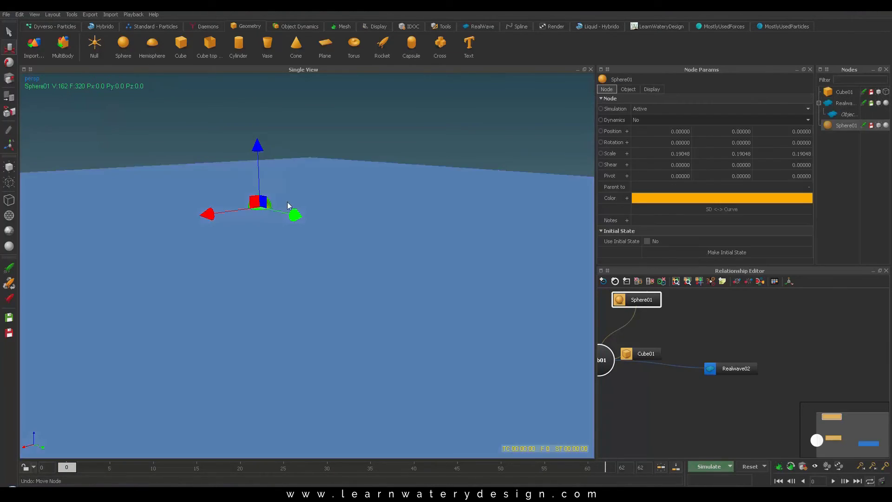
pyautogui.moveTo(258, 148); pyautogui.dragTo(259, 117)
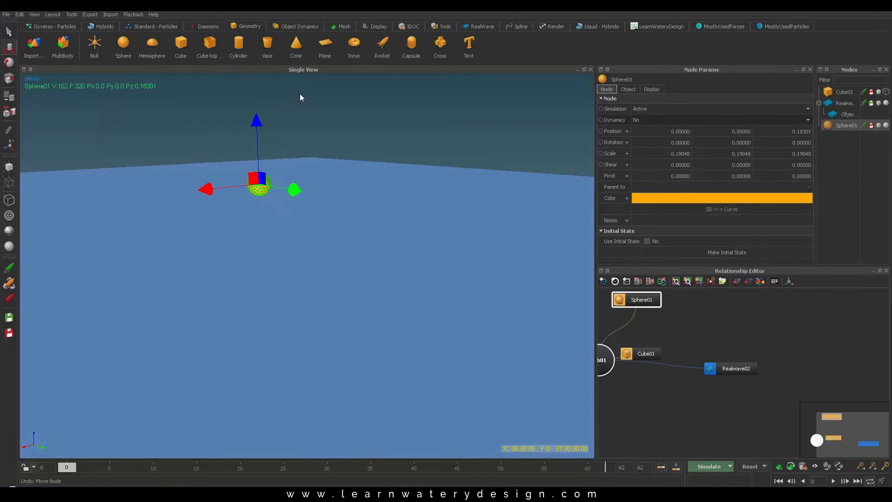
# Try sliding the sphere horizontally across the surface, undo that, and lower it to a Z position of about -0.41.
pyautogui.keyDown('alt'); pyautogui.moveTo(311, 153); pyautogui.dragTo(317, 171); pyautogui.keyUp('alt')
pyautogui.keyDown('alt'); pyautogui.moveTo(450, 182); pyautogui.dragTo(320, 251, button='right'); pyautogui.keyUp('alt')
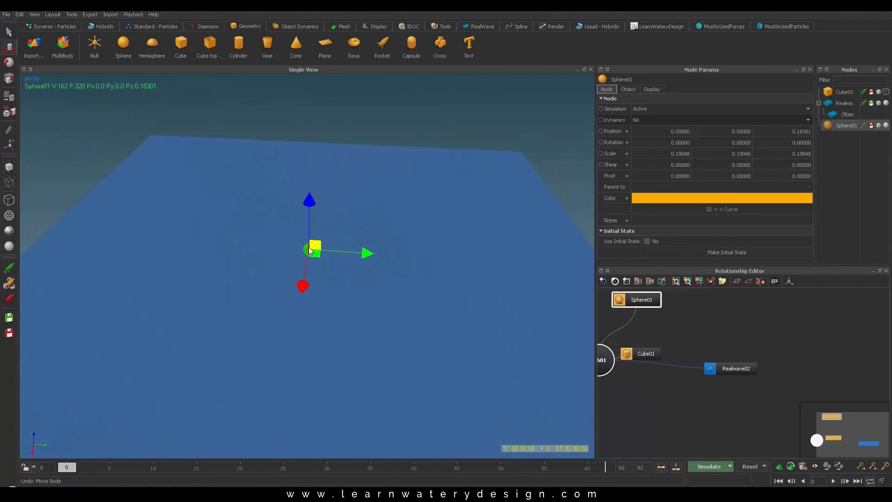
pyautogui.press('q')
pyautogui.moveTo(311, 252); pyautogui.dragTo(443, 307)
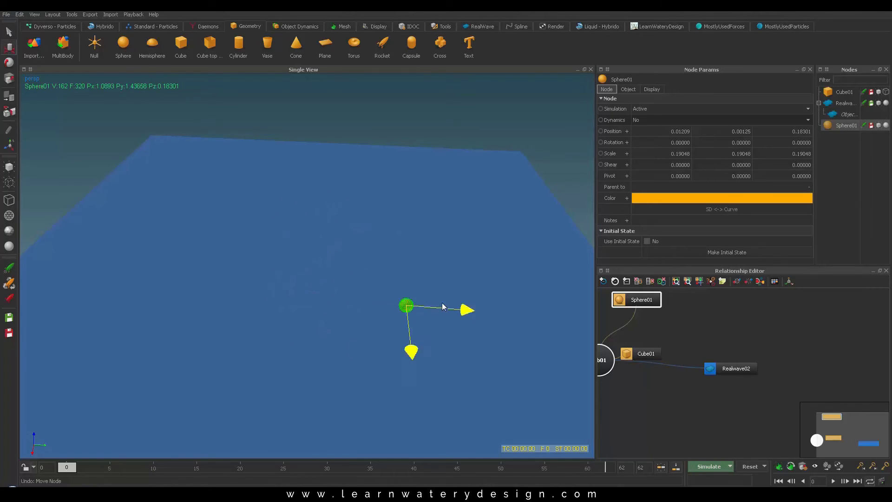
pyautogui.hotkey('ctrl', 'z')
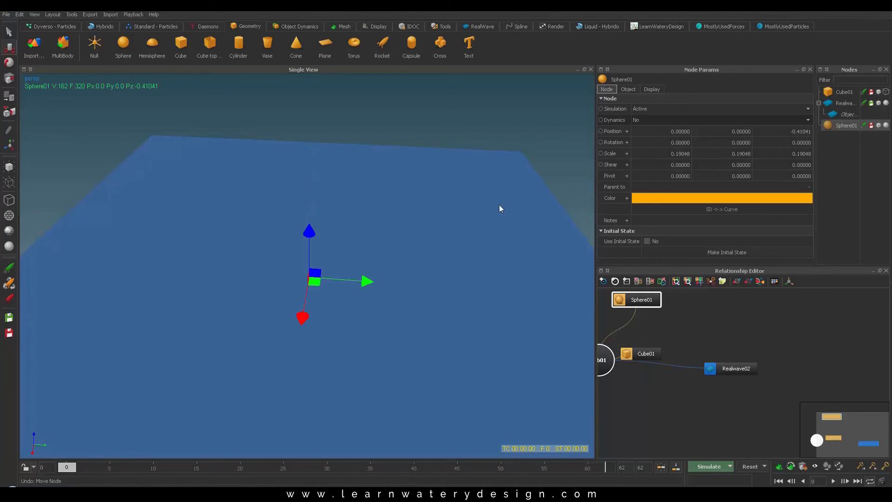
# Add another wave to the Realwave02 node.
pyautogui.rightClick(843, 107)
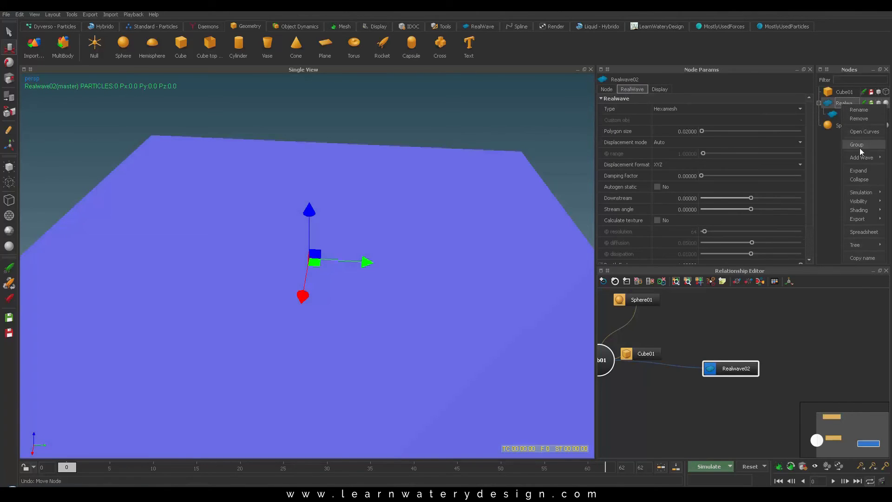
pyautogui.moveTo(862, 159)
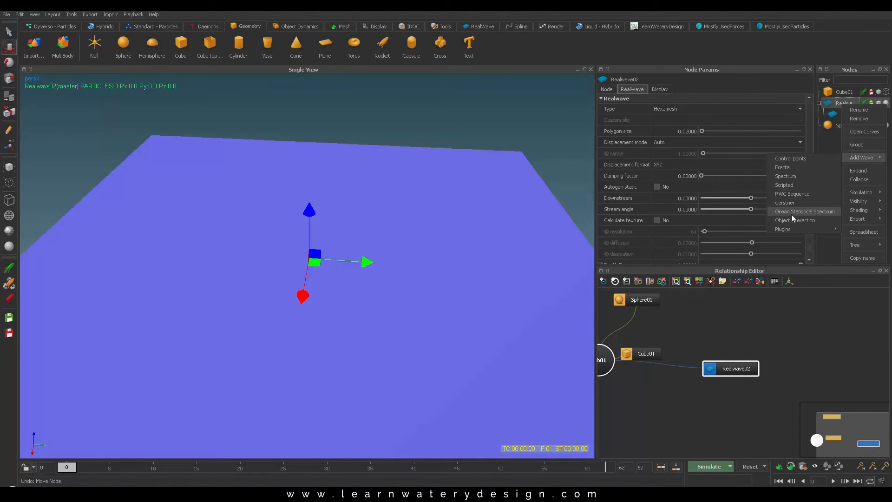